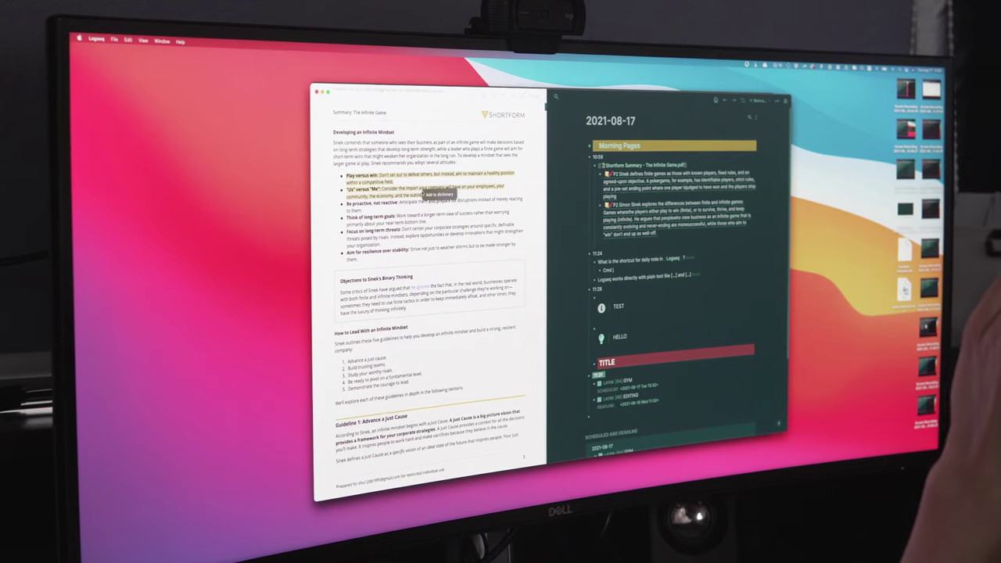
Step: Switch Chapter 2 from LATER to NOW and mark Chapter 3 as done
{"action": "left_click", "coordinate": [422, 192]}
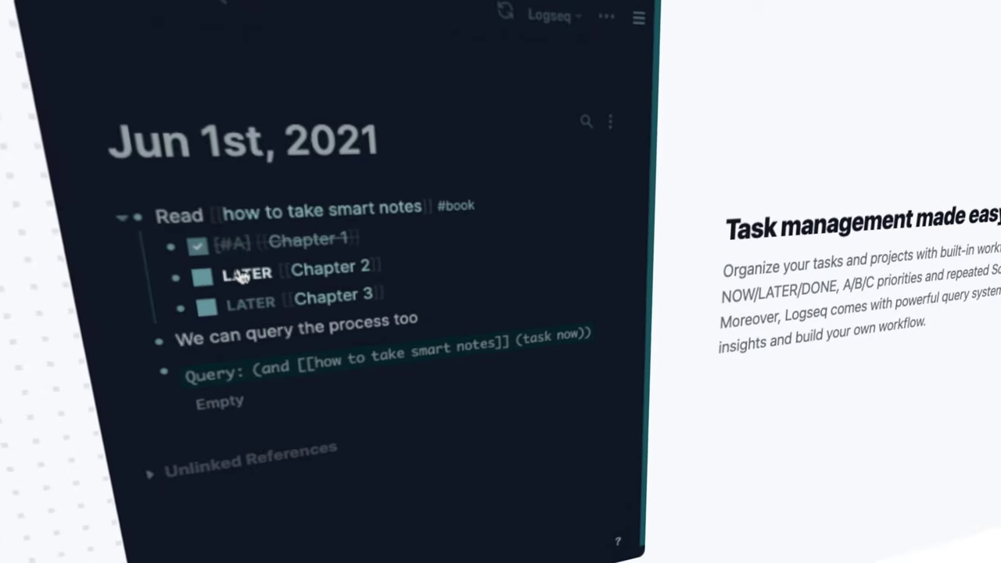
{"action": "left_click", "coordinate": [241, 275]}
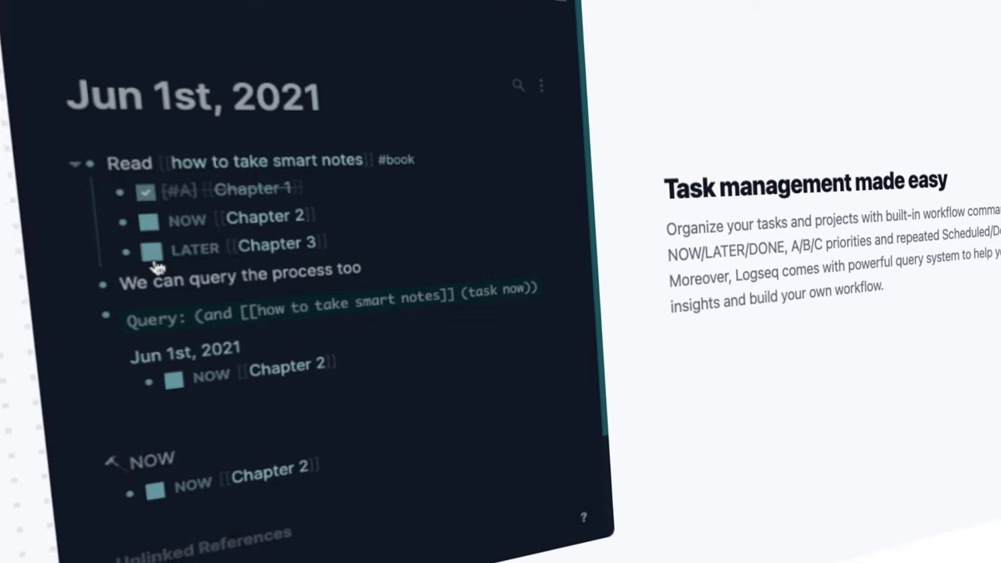
{"action": "left_click", "coordinate": [151, 251]}
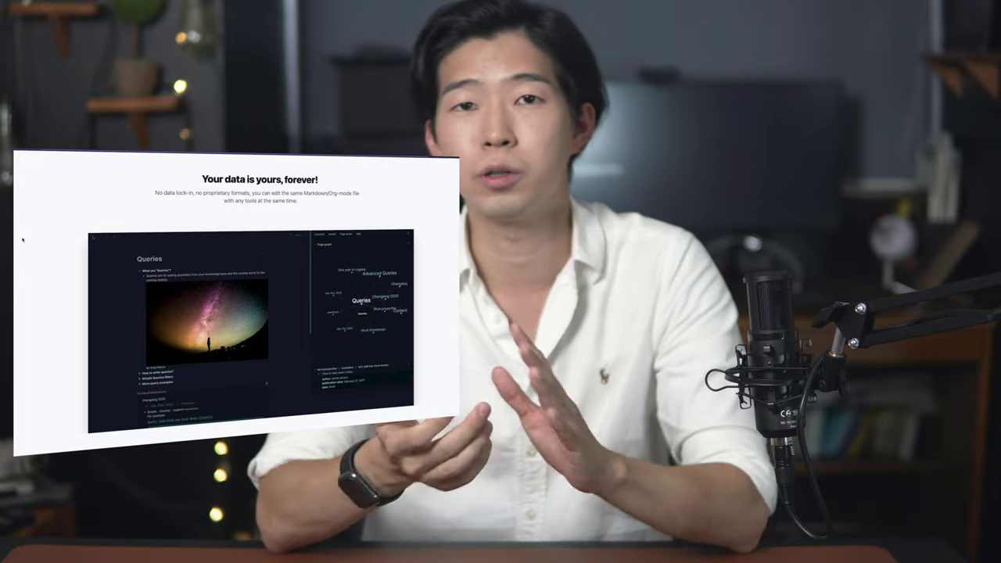
{"action": "scroll", "coordinate": [23, 240], "scroll_direction": "down", "scroll_amount": 5}
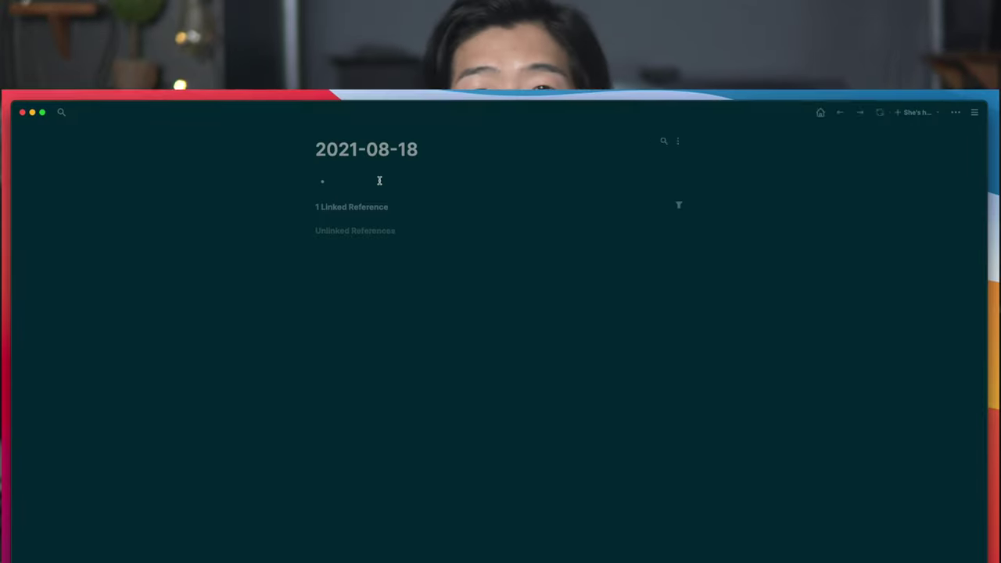
Step: Show the 2021-08-18 page graph, then browse the slash command list down to the date and task commands
{"action": "left_click", "coordinate": [976, 25]}
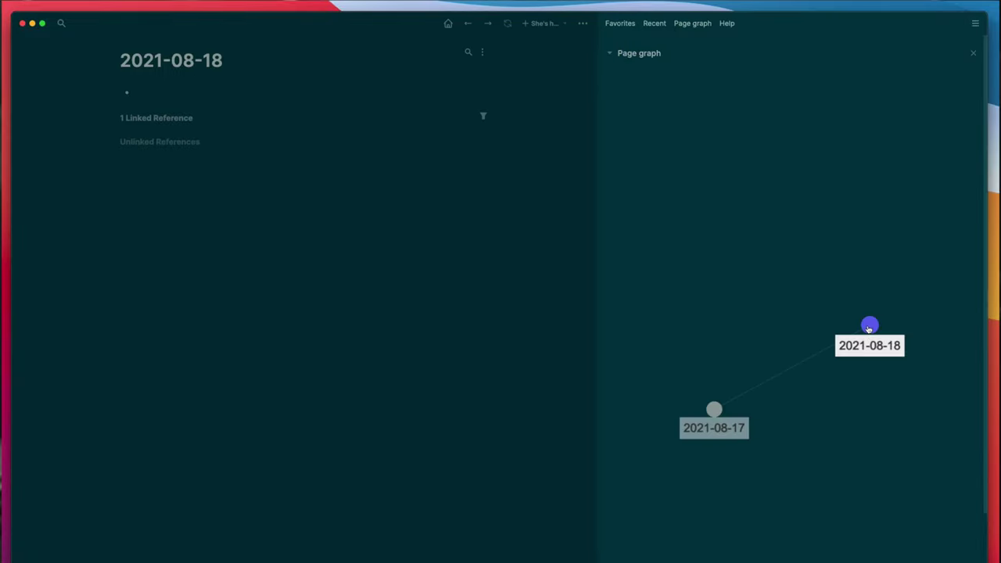
{"action": "type", "text": "/"}
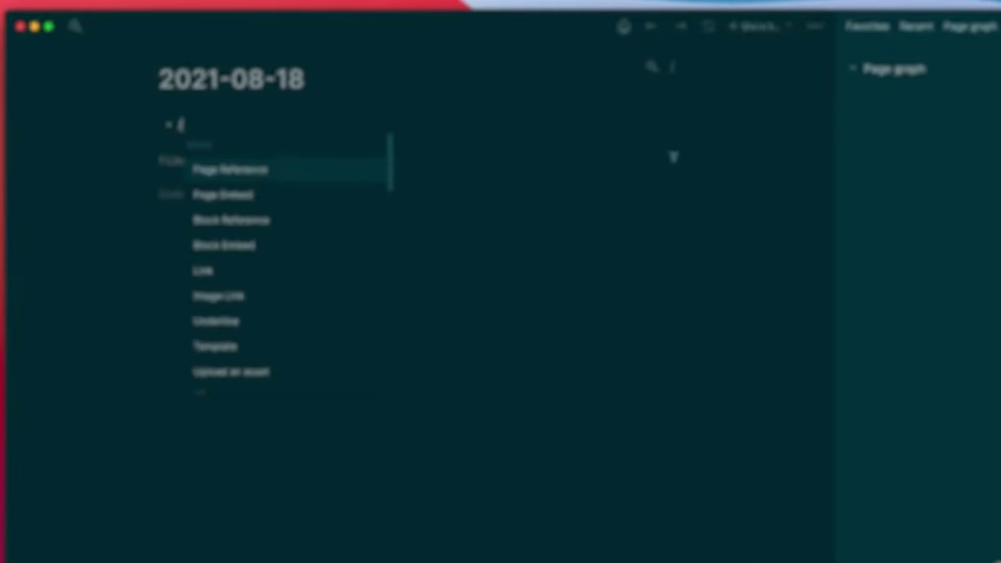
{"action": "key", "text": "Down"}
{"action": "key", "text": "Down"}
{"action": "key", "text": "Down"}
{"action": "key", "text": "Down"}
{"action": "key", "text": "Down"}
{"action": "key", "text": "Down"}
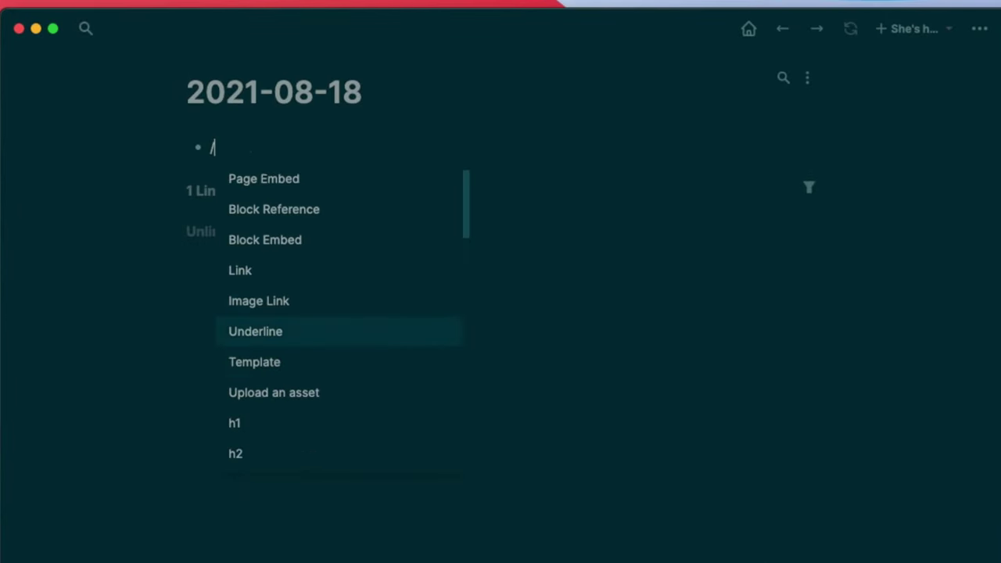
{"action": "key", "text": "Down"}
{"action": "key", "text": "Down"}
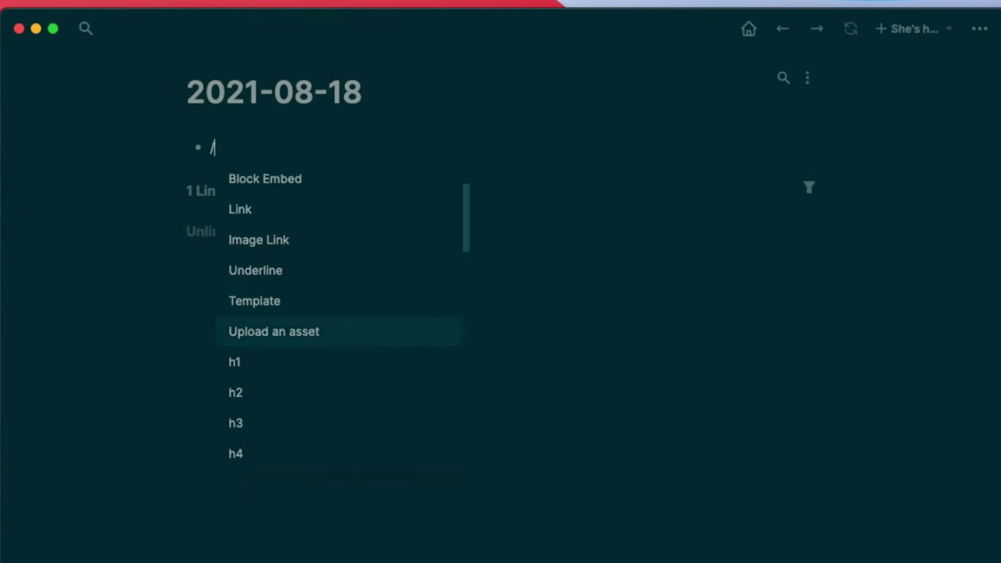
{"action": "key", "text": "Down"}
{"action": "key", "text": "Down"}
{"action": "key", "text": "Down"}
{"action": "key", "text": "Down"}
{"action": "key", "text": "Down"}
{"action": "key", "text": "Down"}
{"action": "key", "text": "Down"}
{"action": "key", "text": "Down"}
{"action": "key", "text": "Down"}
{"action": "key", "text": "Down"}
{"action": "key", "text": "Down"}
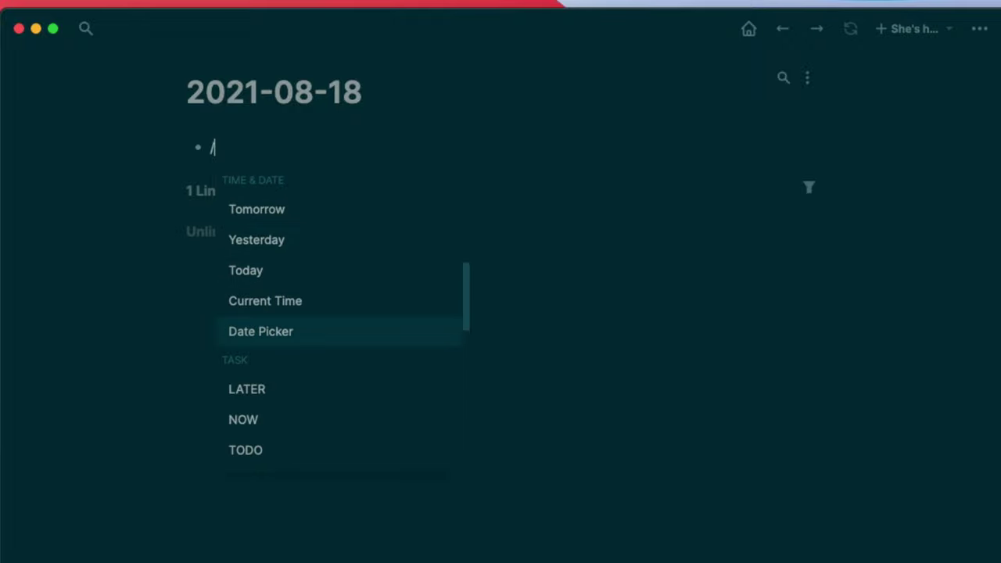
{"action": "key", "text": "Down"}
{"action": "key", "text": "Down"}
{"action": "key", "text": "Down"}
{"action": "key", "text": "Down"}
{"action": "key", "text": "Down"}
{"action": "key", "text": "Down"}
{"action": "key", "text": "Down"}
{"action": "key", "text": "Down"}
{"action": "key", "text": "Down"}
{"action": "key", "text": "Down"}
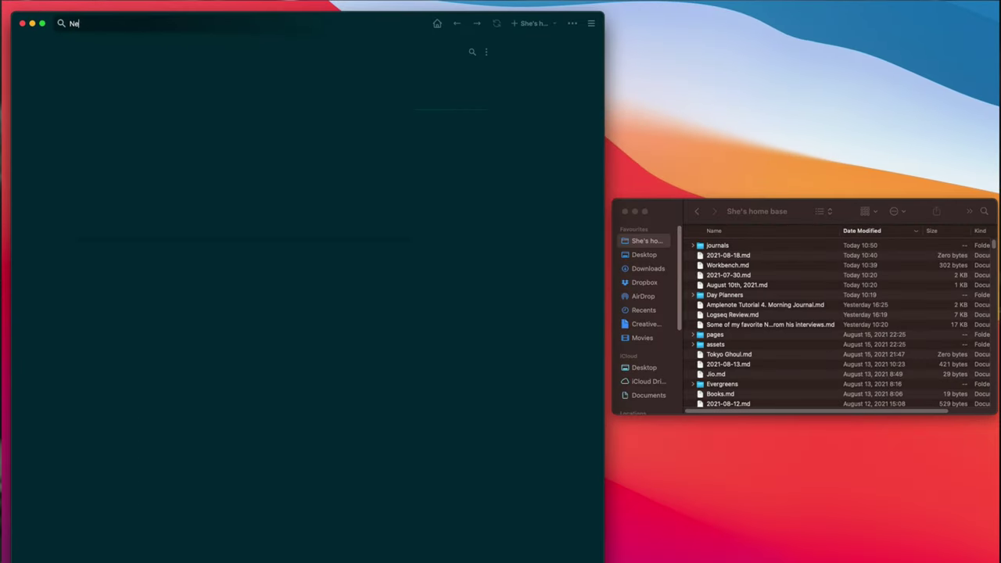
Step: Create 'New page', add a block, and find its markdown file in the pages folder
{"action": "type", "text": "page"}
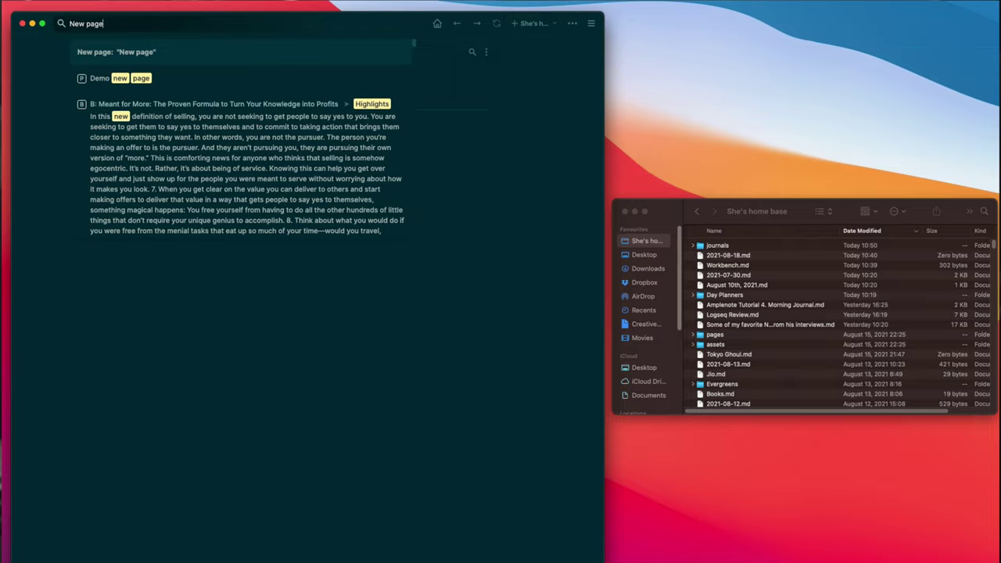
{"action": "key", "text": "Return"}
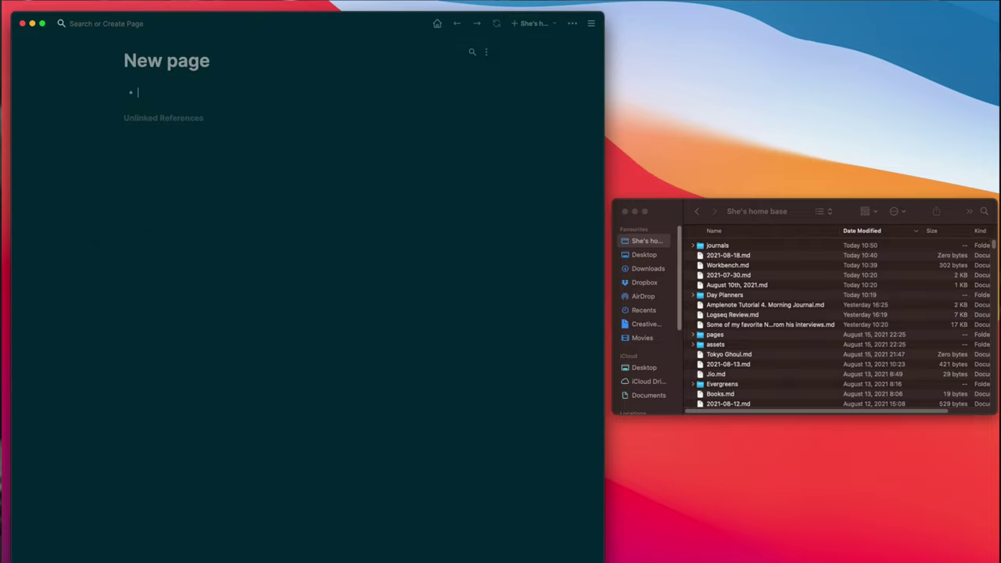
{"action": "key", "text": "Return"}
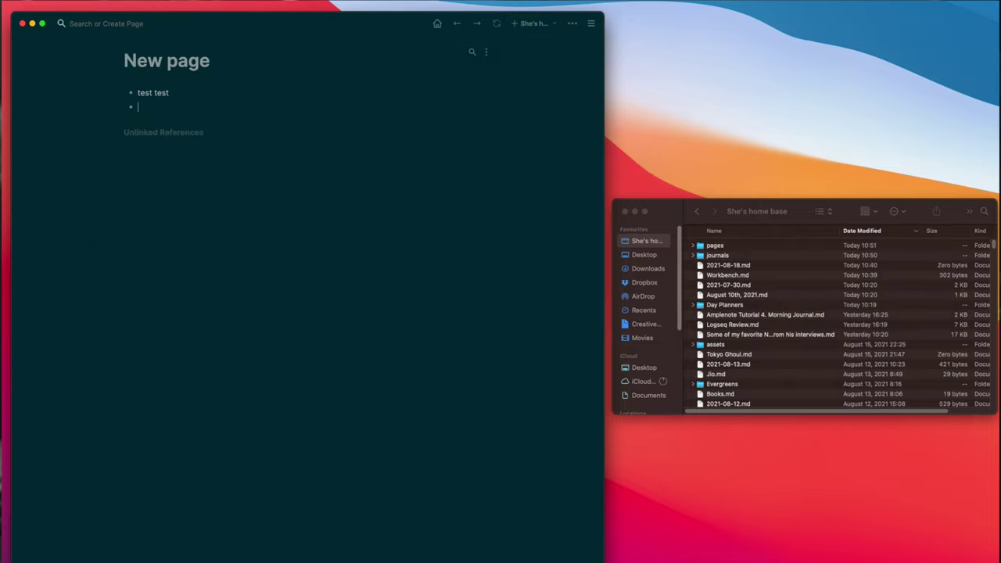
{"action": "left_click", "coordinate": [694, 246]}
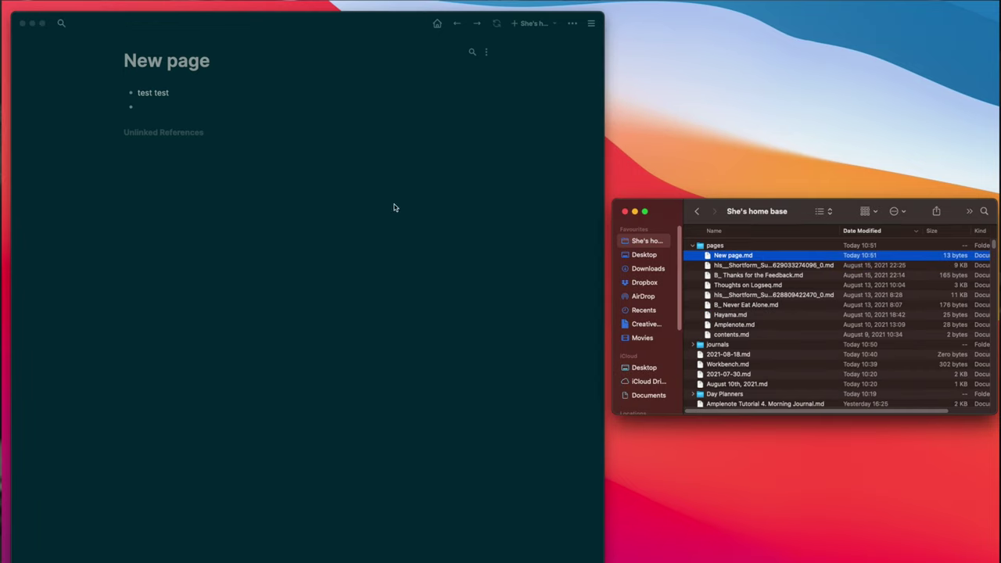
Step: Delete New page together with its file
{"action": "left_click", "coordinate": [486, 52]}
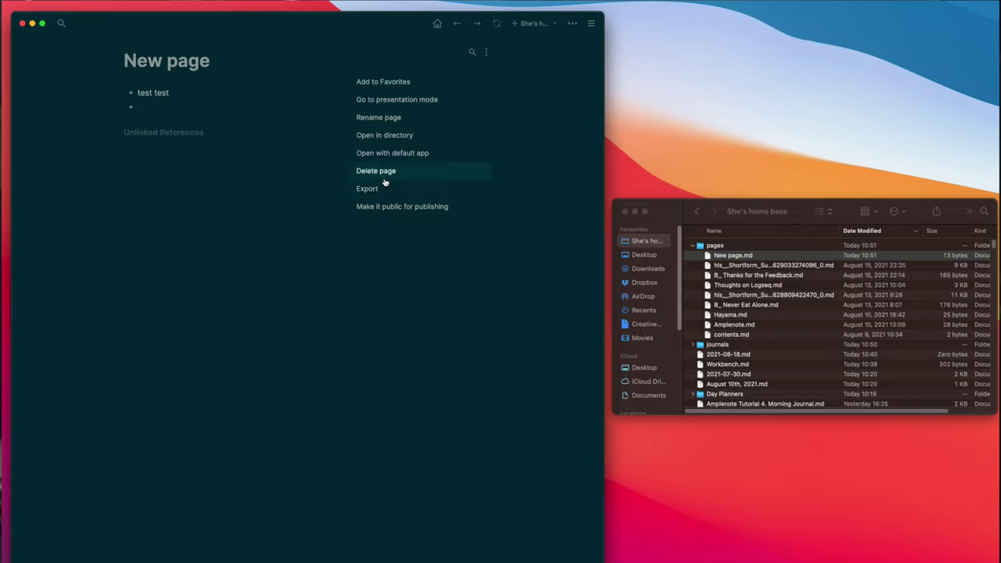
{"action": "left_click", "coordinate": [376, 171]}
{"action": "left_click", "coordinate": [420, 318]}
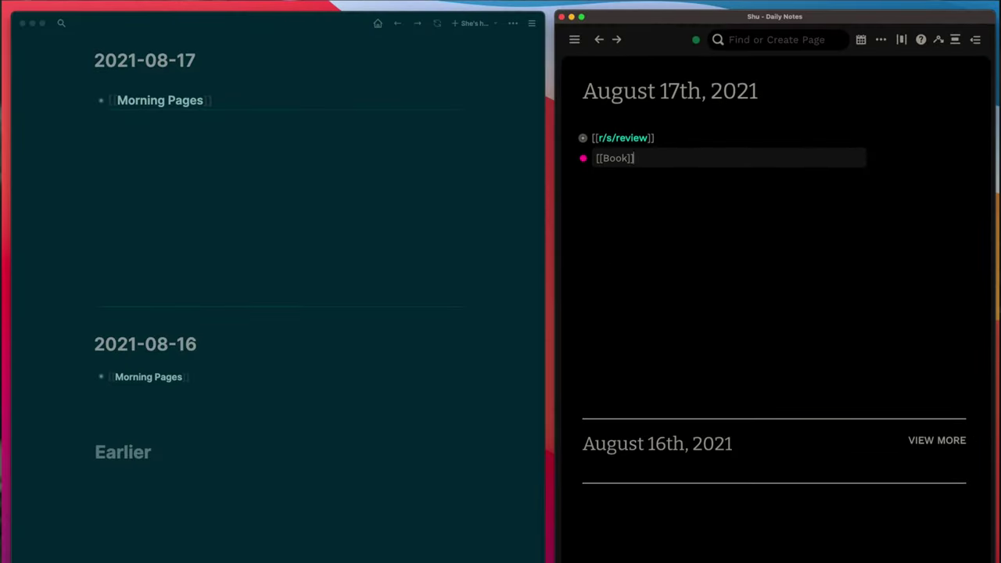
Step: Open Roam's separate Book and book pages, then reveal the Logseq Books page's alias line
{"action": "type", "text": " [[book"}
{"action": "key", "text": "Return"}
{"action": "key", "text": "Return"}
{"action": "left_click", "coordinate": [654, 159], "text": "shift"}
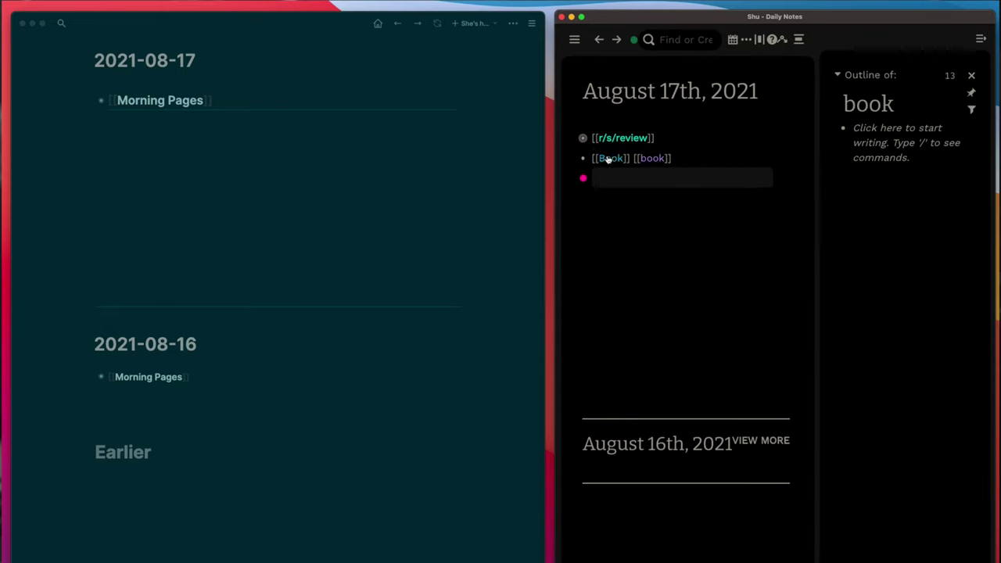
{"action": "left_click", "coordinate": [610, 158], "text": "shift"}
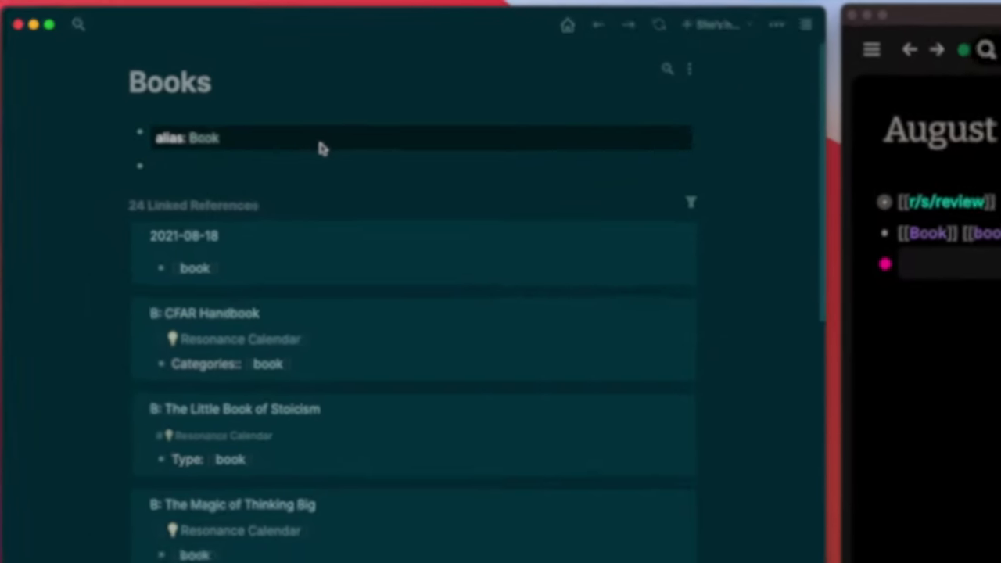
{"action": "left_click", "coordinate": [353, 150]}
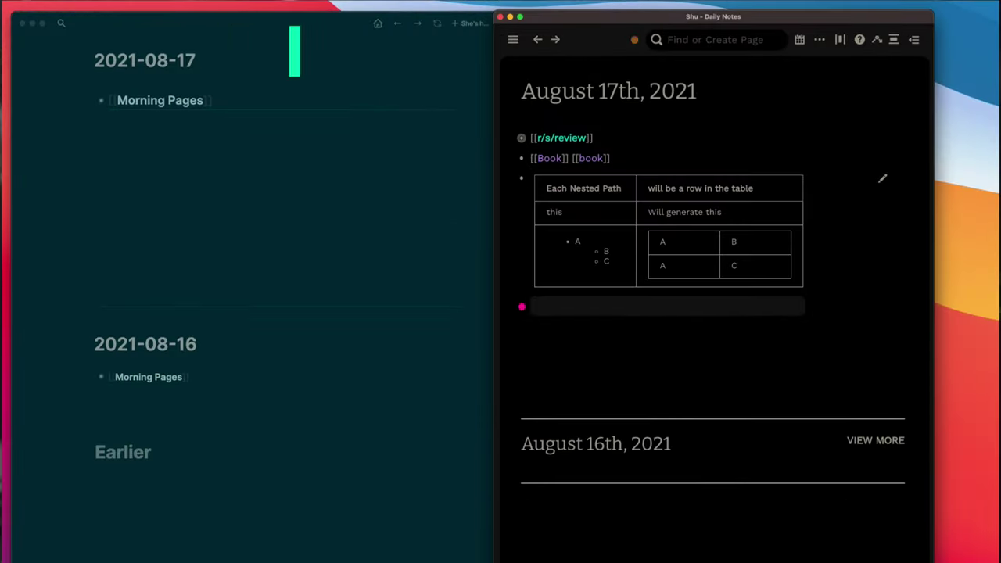
Step: Render the table, then add a 25-minute Pomodoro timer and a kanban board with items a, b, c
{"action": "type", "text": "/po"}
{"action": "key", "text": "Return"}
{"action": "key", "text": "Return"}
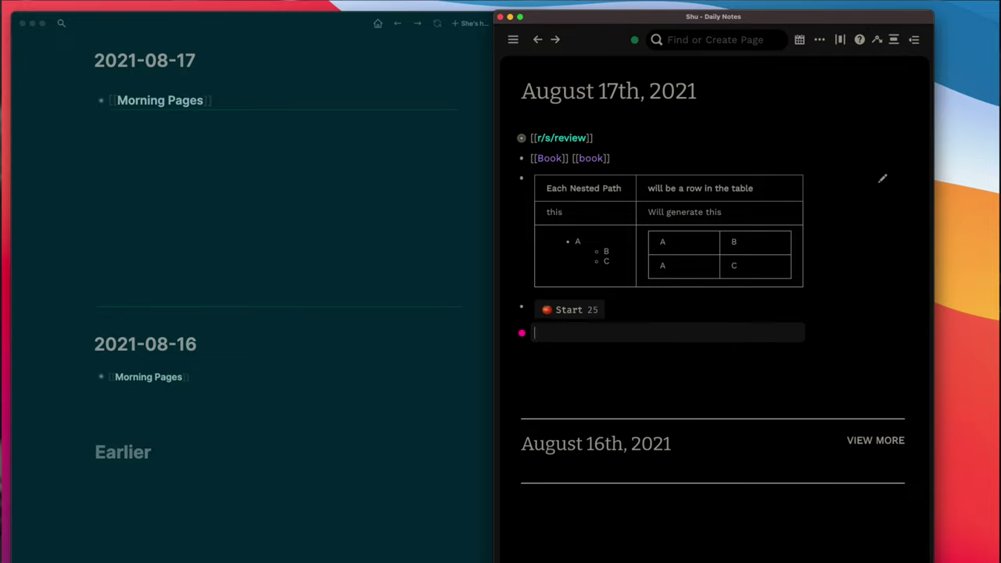
{"action": "type", "text": "/kan"}
{"action": "key", "text": "Return"}
{"action": "key", "text": "Return"}
{"action": "type", "text": "a"}
{"action": "key", "text": "Return"}
{"action": "type", "text": "b"}
{"action": "key", "text": "Return"}
{"action": "type", "text": "c"}
{"action": "key", "text": "Return"}
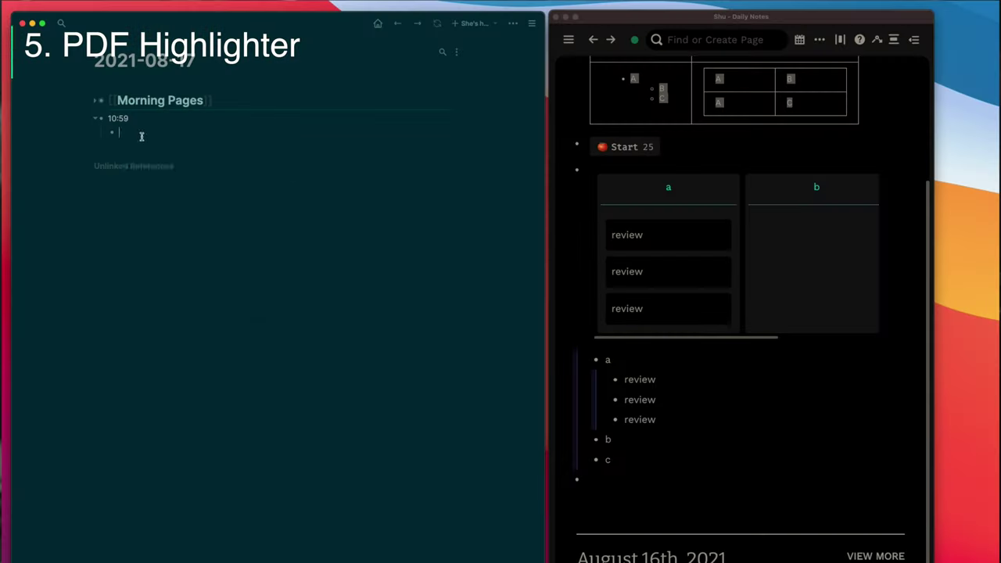
Step: Insert Shortform Summary - The Infinite Game.pdf as an asset link in the journal
{"action": "key", "text": "Return"}
{"action": "left_click", "coordinate": [206, 250]}
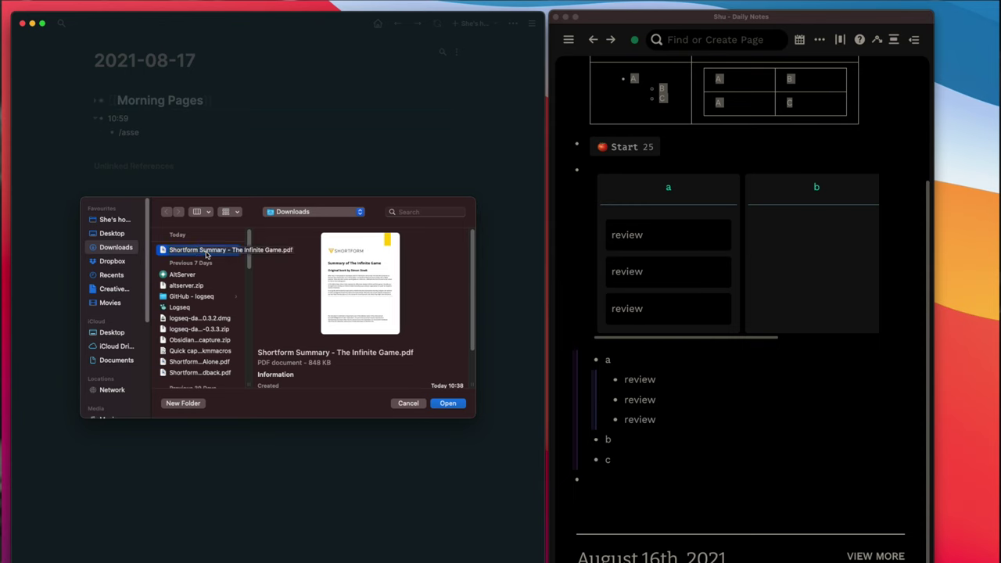
{"action": "key", "text": "Return"}
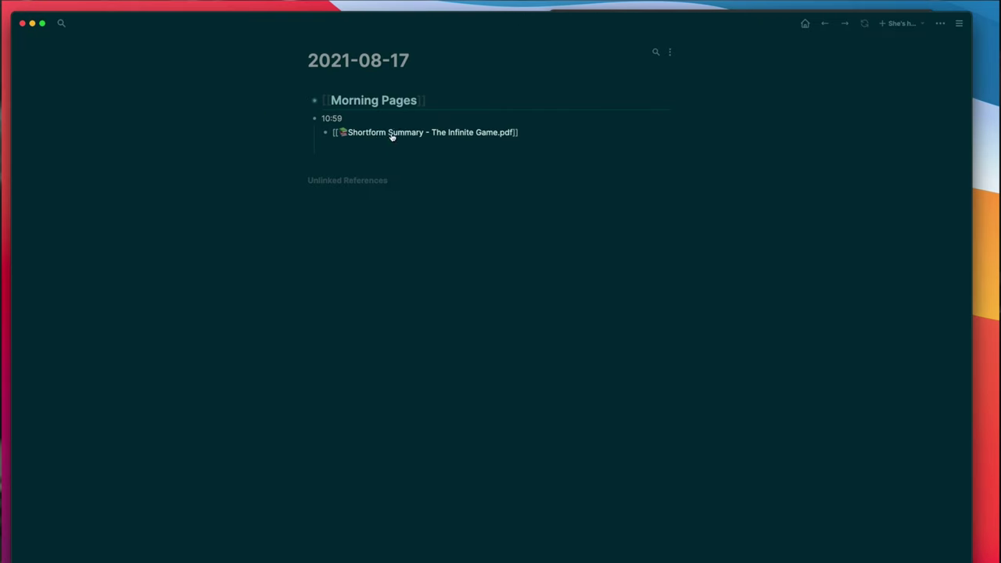
Step: Highlight the opening and finite-games paragraphs and paste both references under the PDF link
{"action": "left_click", "coordinate": [394, 132]}
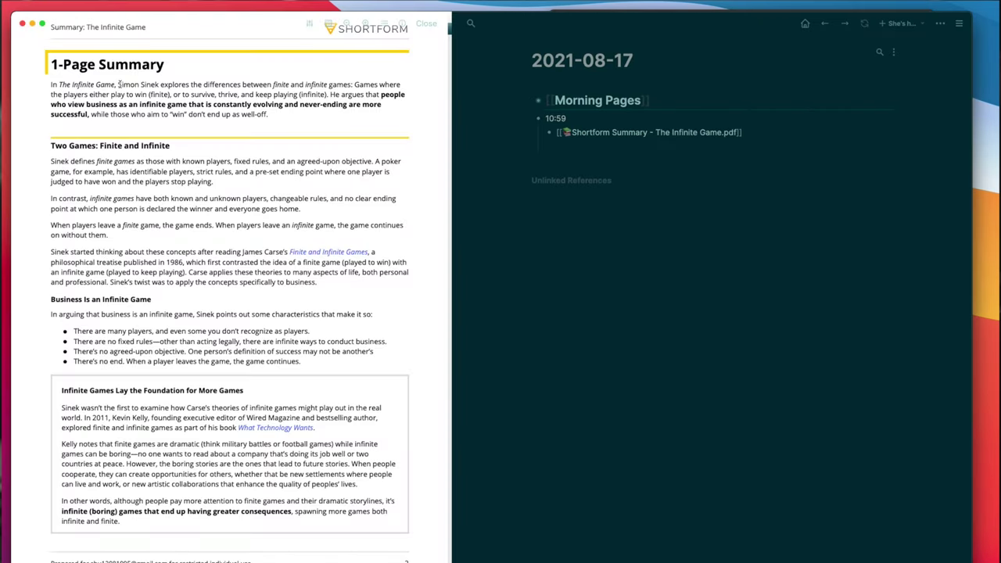
{"action": "left_click_drag", "start_coordinate": [118, 84], "coordinate": [267, 114]}
{"action": "left_click_drag", "start_coordinate": [51, 161], "coordinate": [234, 192]}
{"action": "left_click", "coordinate": [271, 186]}
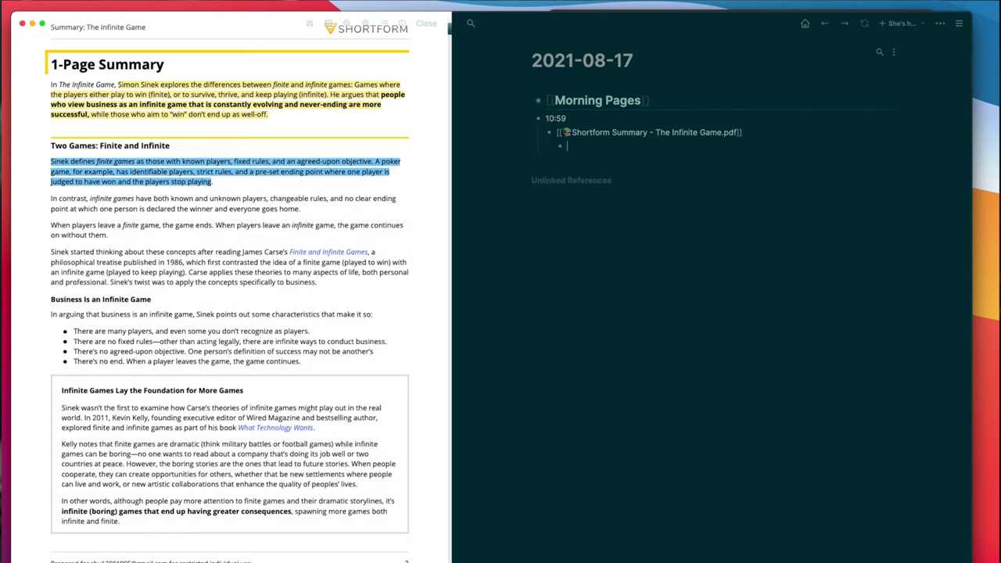
{"action": "key", "text": "Return"}
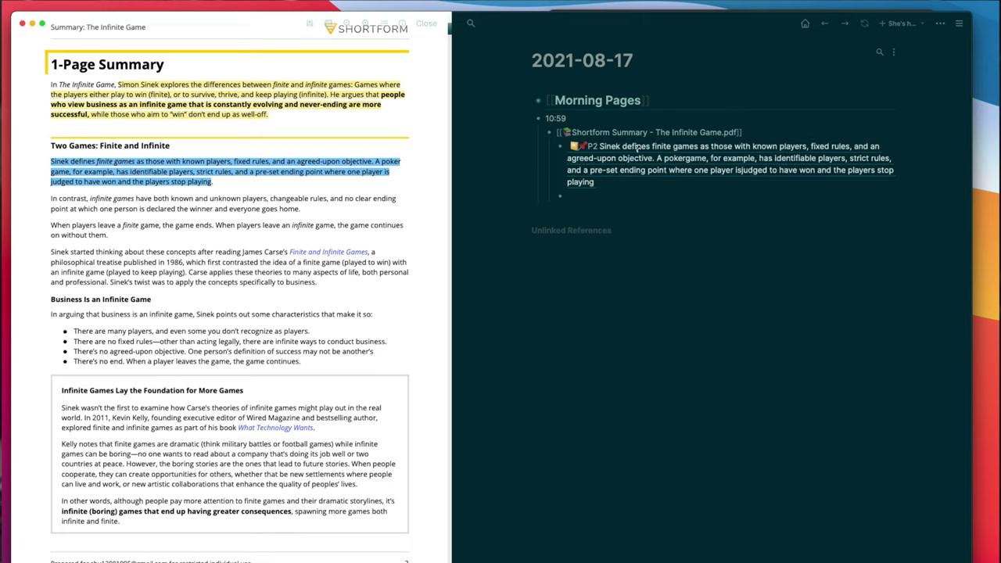
{"action": "left_click", "coordinate": [290, 86]}
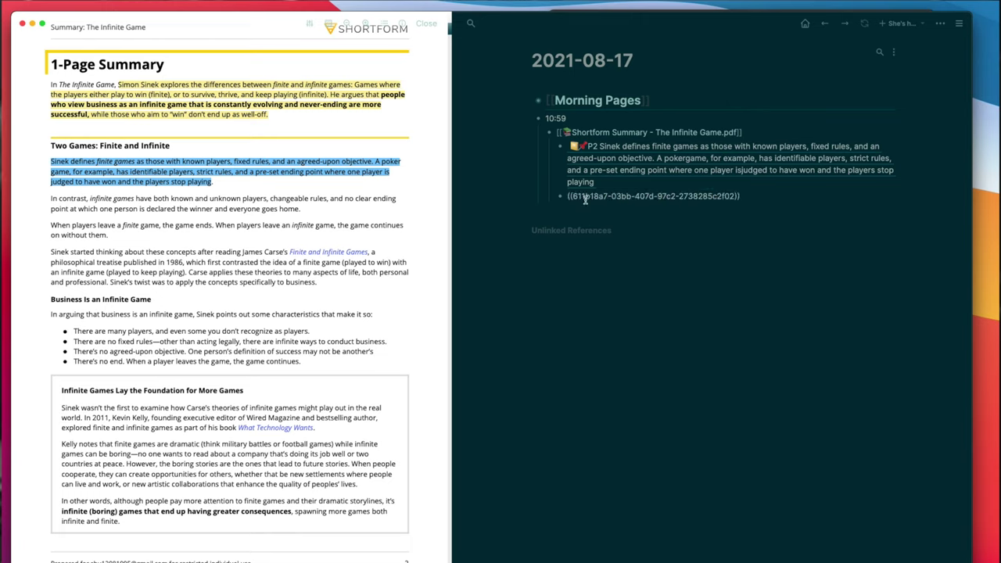
{"action": "key", "text": "Escape"}
{"action": "left_click", "coordinate": [426, 23]}
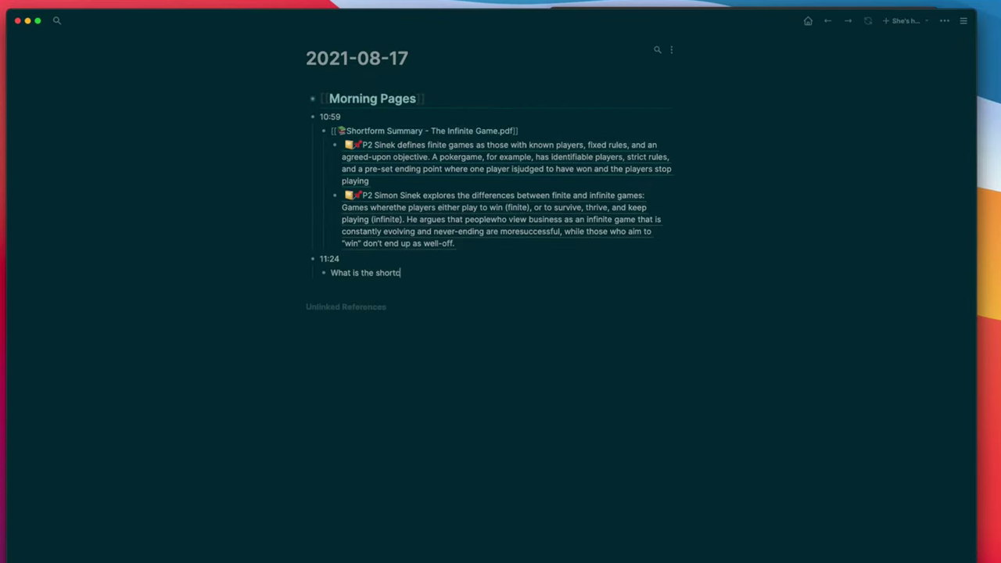
Step: Add a #card question about the [[Logseq]] daily-note shortcut with nested answer Cmd j
{"action": "type", "text": "r daily note"}
{"action": "type", "text": " in "}
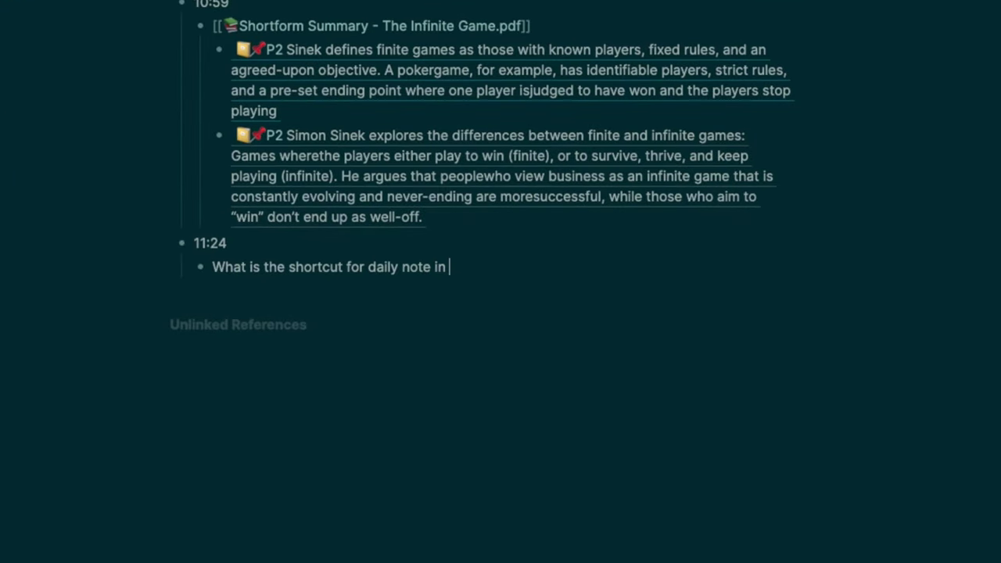
{"action": "type", "text": "[[logse"}
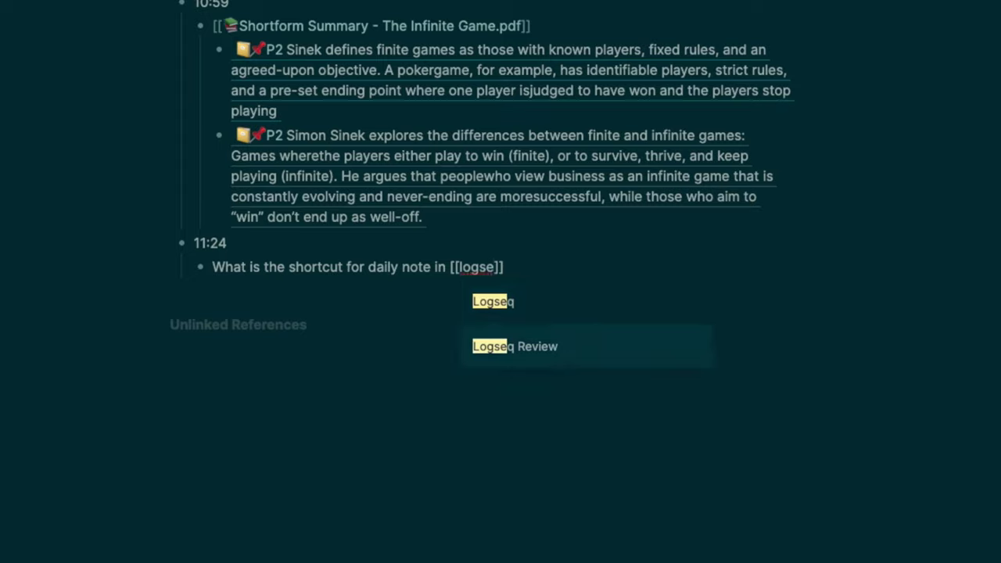
{"action": "key", "text": "Return"}
{"action": "type", "text": "? "}
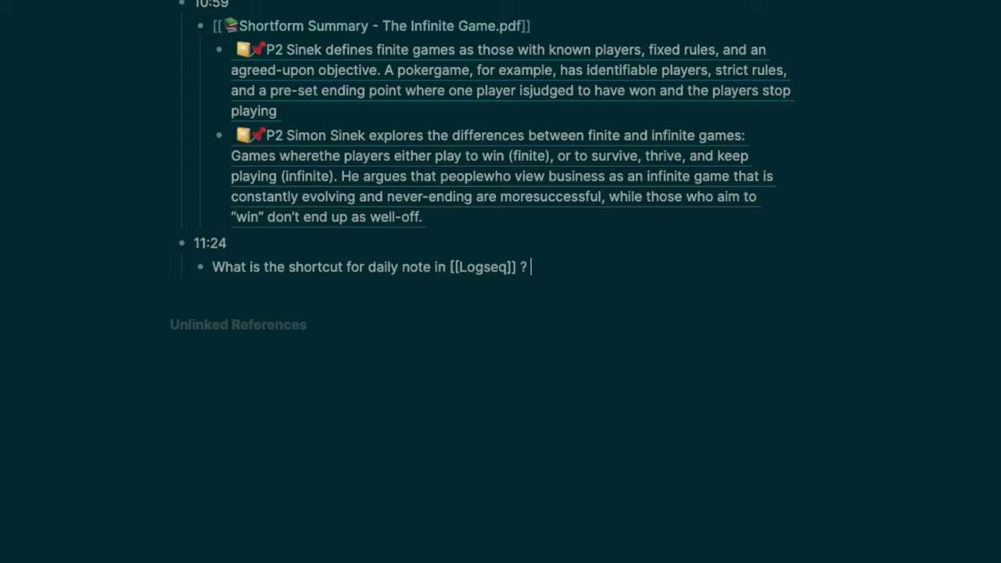
{"action": "type", "text": "#card"}
{"action": "key", "text": "Return"}
{"action": "key", "text": "Return"}
{"action": "key", "text": "Tab"}
{"action": "type", "text": "Cmd "}
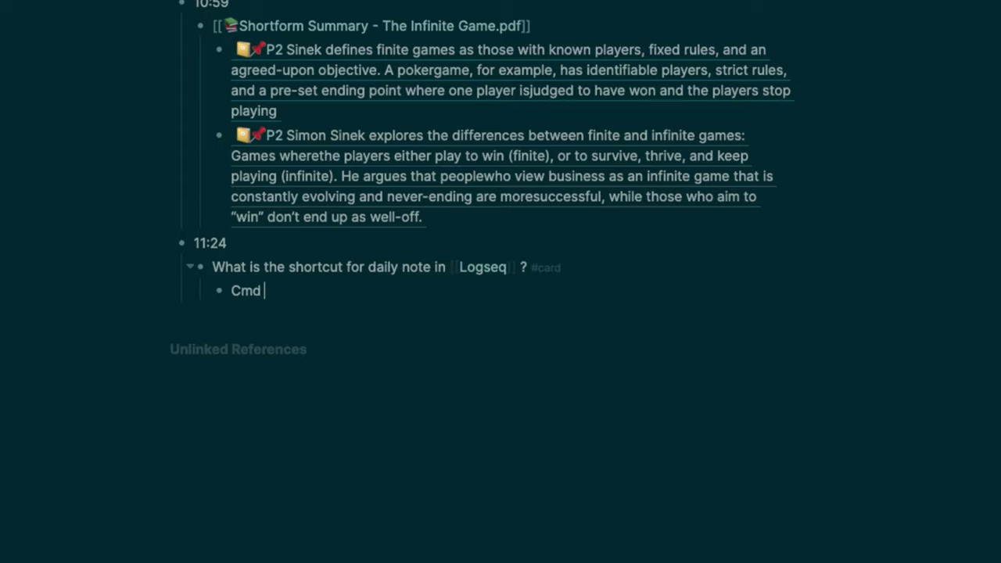
{"action": "type", "text": "j"}
{"action": "key", "text": "Return"}
{"action": "key", "text": "shift+Tab"}
Step: Add a #card cloze line blanking Markdown and Org mode, then open the flashcard review
{"action": "type", "text": "Logseq works directly with plain text like /cl"}
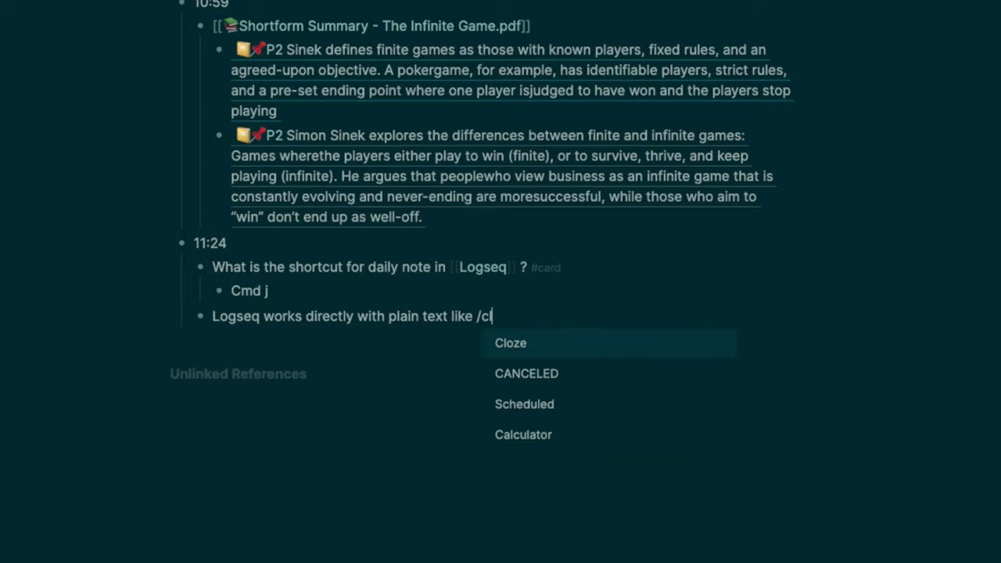
{"action": "key", "text": "Return"}
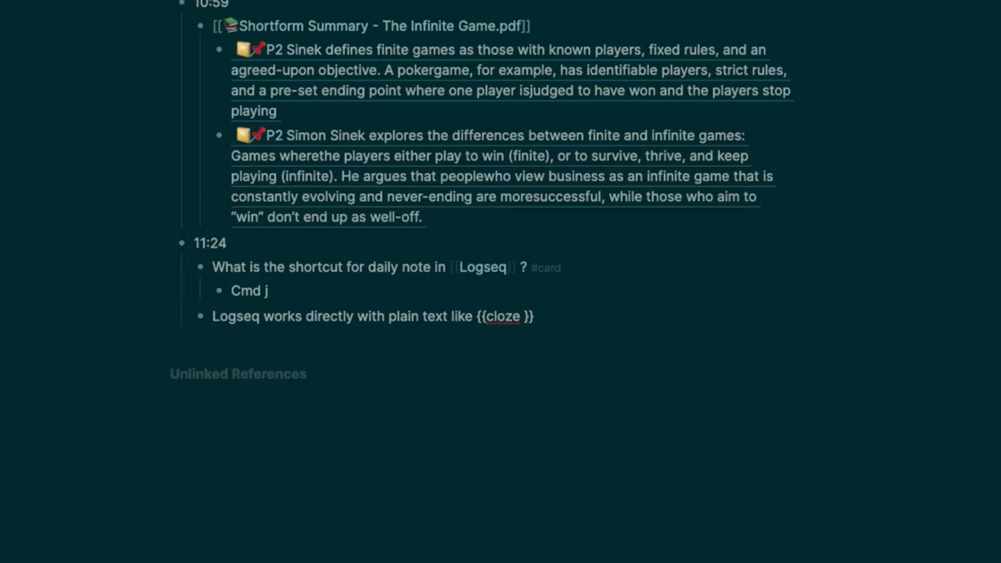
{"action": "type", "text": "Markdown}} and /"}
{"action": "type", "text": "cl"}
{"action": "key", "text": "Return"}
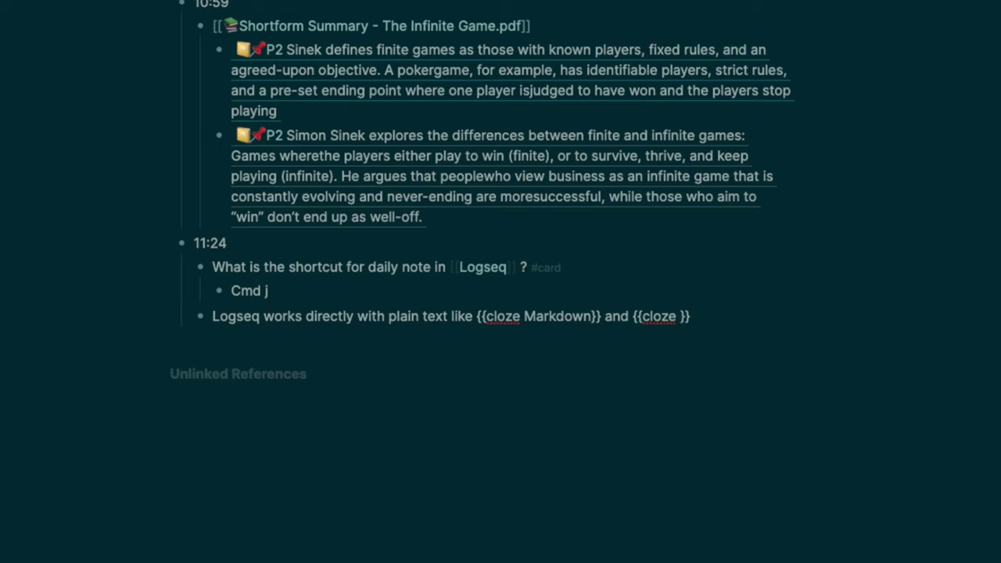
{"action": "type", "text": "Org mode}} #car"}
{"action": "key", "text": "Return"}
{"action": "key", "text": "Return"}
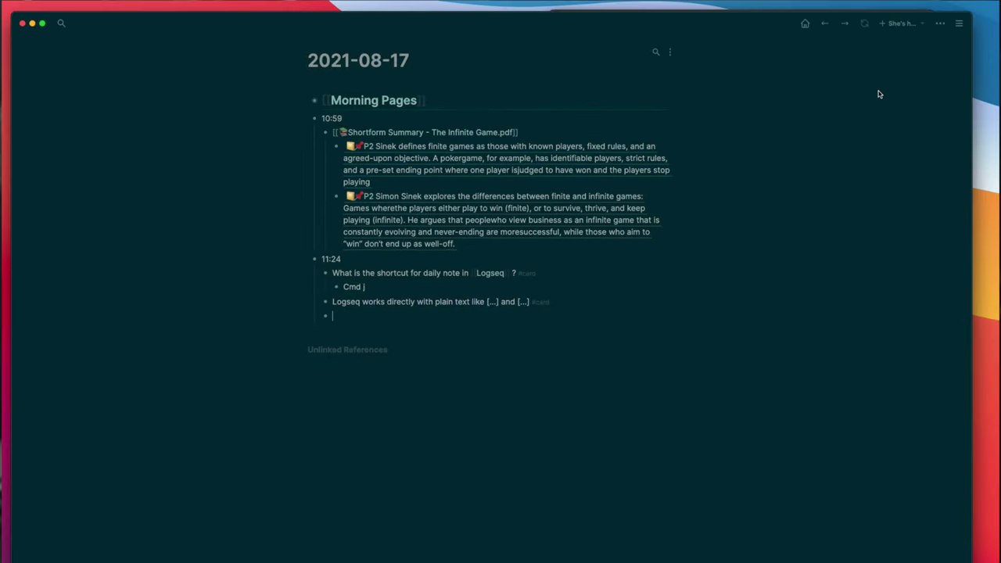
{"action": "left_click", "coordinate": [939, 23]}
{"action": "left_click", "coordinate": [890, 63]}
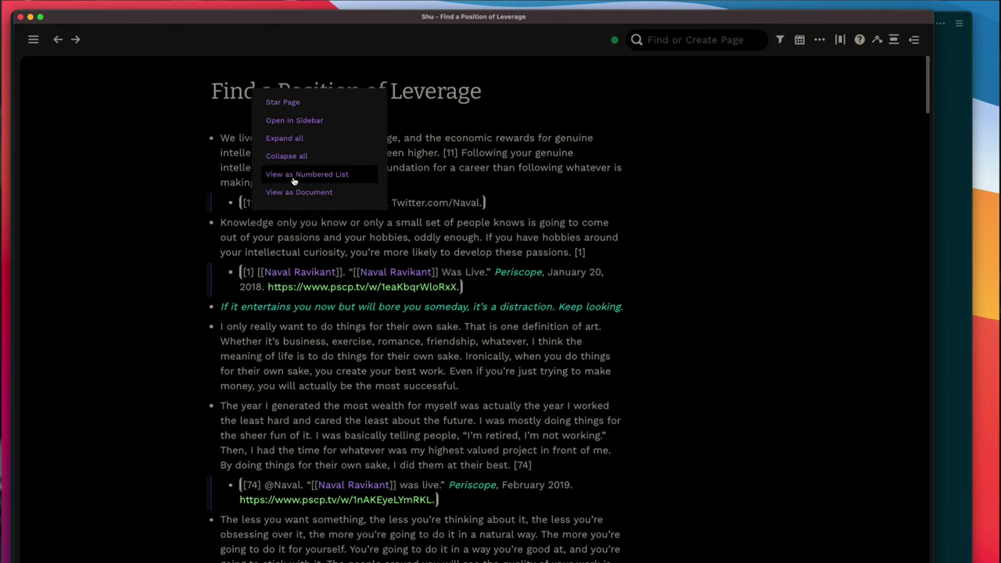
Step: Switch Find a Position of Leverage to View as Document and scroll through it
{"action": "left_click", "coordinate": [295, 193]}
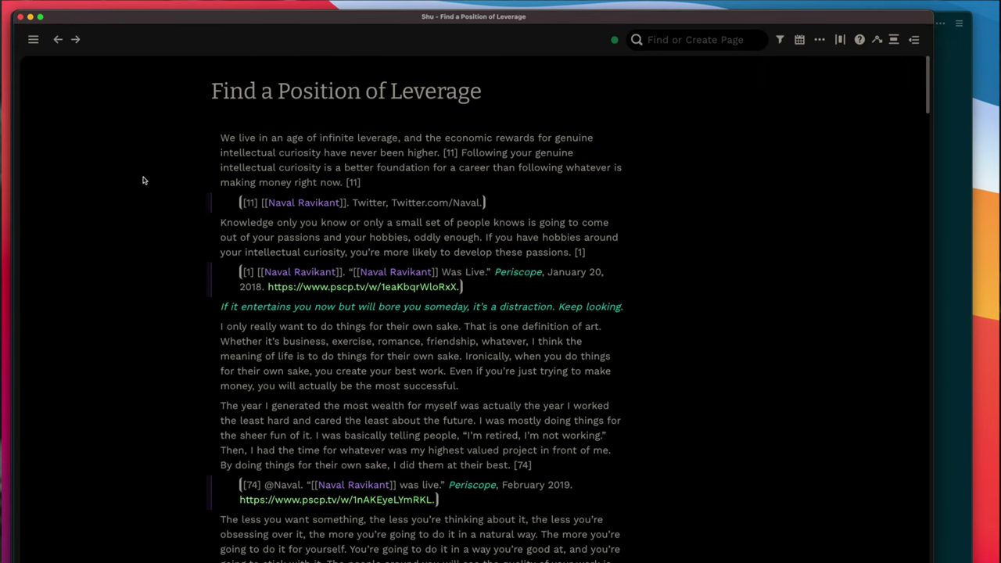
{"action": "scroll", "coordinate": [139, 193], "scroll_direction": "down", "scroll_amount": 3}
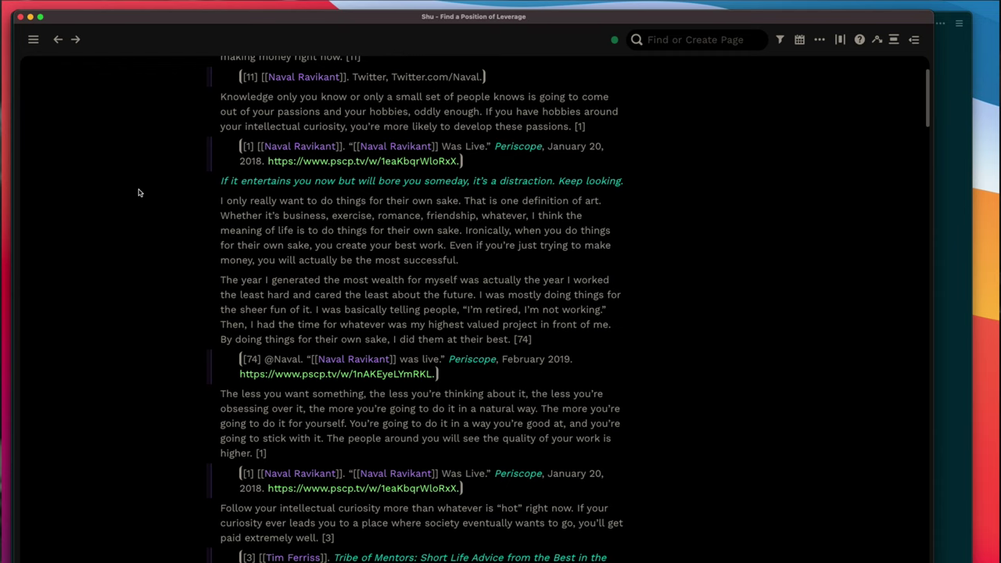
{"action": "scroll", "coordinate": [138, 192], "scroll_direction": "down", "scroll_amount": 1}
{"action": "scroll", "coordinate": [139, 192], "scroll_direction": "down", "scroll_amount": 2}
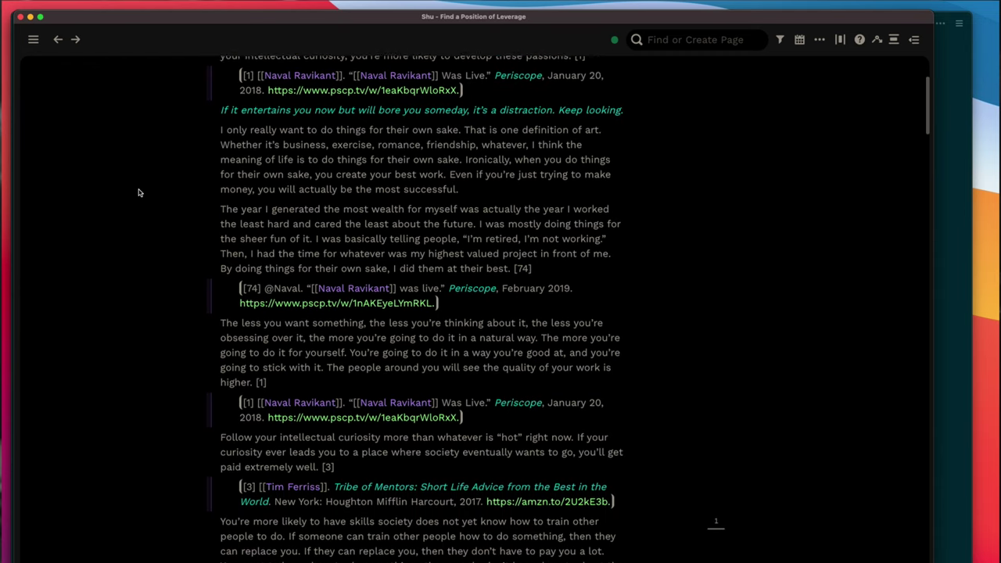
{"action": "scroll", "coordinate": [138, 192], "scroll_direction": "down", "scroll_amount": 1}
{"action": "scroll", "coordinate": [139, 192], "scroll_direction": "up", "scroll_amount": 5}
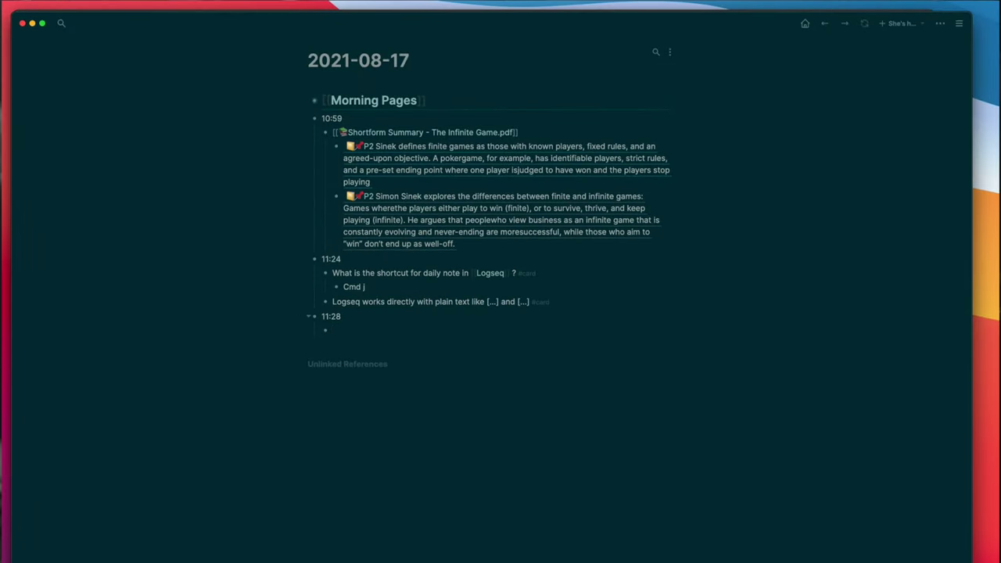
Step: Add a Note admonition reading TEST and a Tip admonition for HELLO
{"action": "type", "text": "<"}
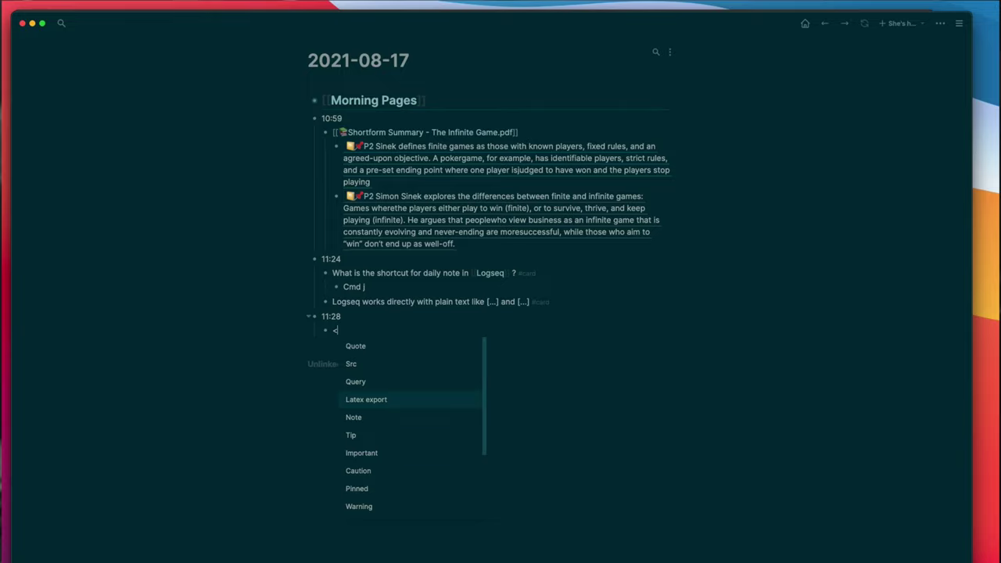
{"action": "key", "text": "Down"}
{"action": "key", "text": "Down"}
{"action": "key", "text": "Down"}
{"action": "key", "text": "Down"}
{"action": "key", "text": "Down"}
{"action": "key", "text": "Down"}
{"action": "key", "text": "Down"}
{"action": "key", "text": "Down"}
{"action": "key", "text": "Down"}
{"action": "key", "text": "Down"}
{"action": "key", "text": "Down"}
{"action": "key", "text": "Down"}
{"action": "key", "text": "Down"}
{"action": "key", "text": "Down"}
{"action": "key", "text": "Down"}
{"action": "key", "text": "Down"}
{"action": "key", "text": "Down"}
{"action": "key", "text": "Return"}
{"action": "type", "text": "TEST"}
{"action": "key", "text": "Return"}
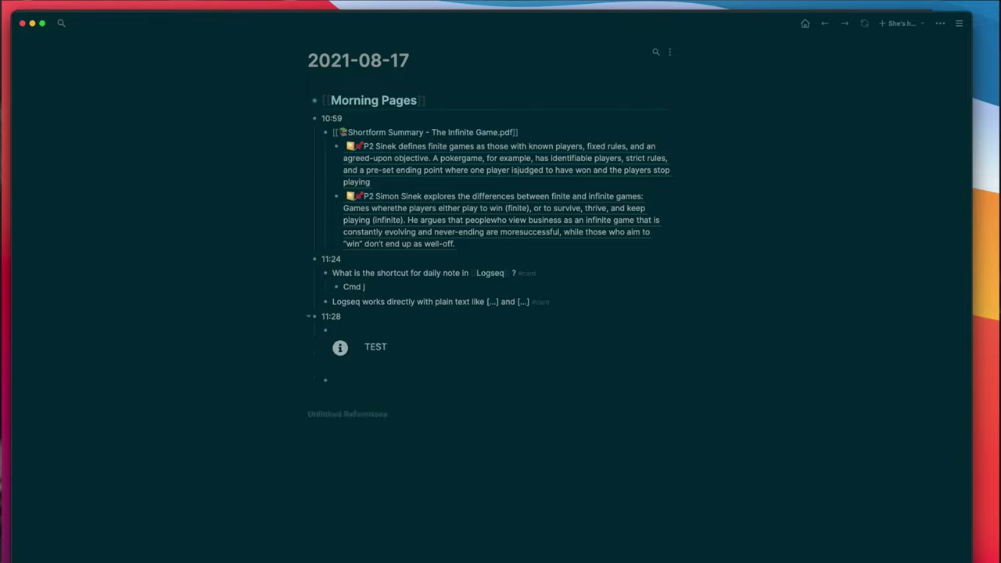
{"action": "type", "text": "<"}
{"action": "key", "text": "Down"}
{"action": "key", "text": "Down"}
{"action": "key", "text": "Down"}
{"action": "key", "text": "Down"}
{"action": "key", "text": "Down"}
{"action": "key", "text": "Return"}
{"action": "key", "text": "Return"}
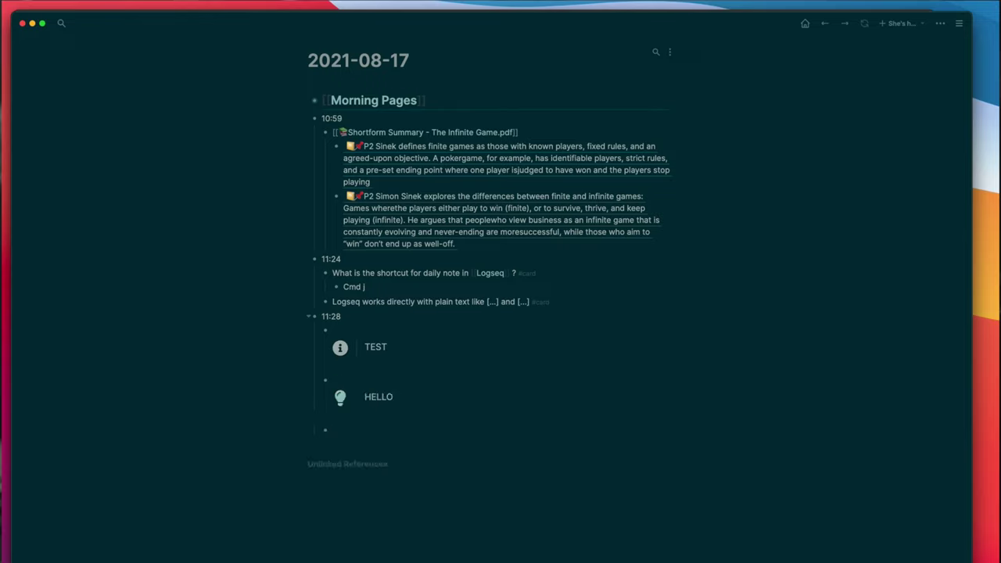
Step: Add a red TITLE heading and give Morning Pages a yellow background
{"action": "type", "text": "TITLE"}
{"action": "right_click", "coordinate": [326, 442]}
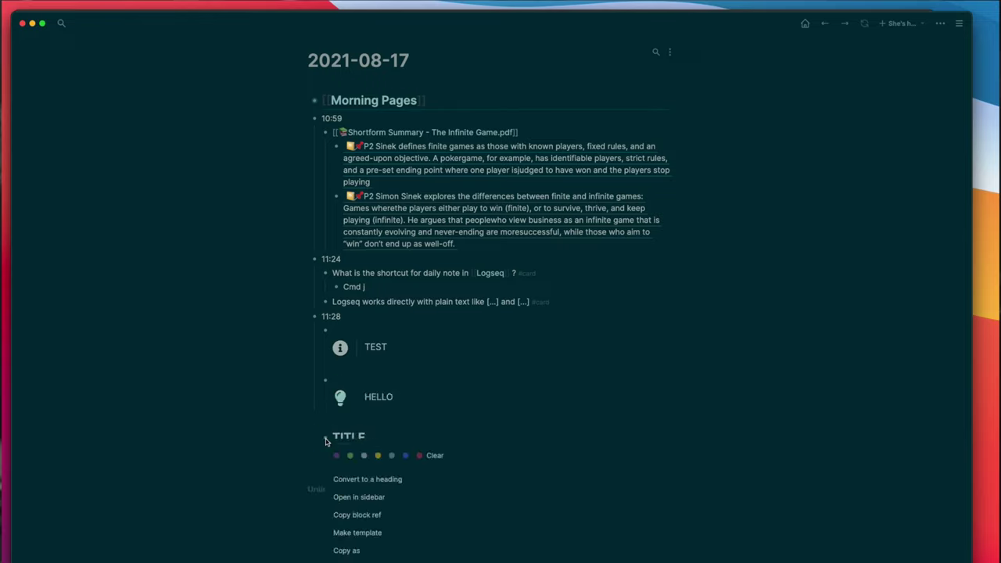
{"action": "left_click", "coordinate": [419, 455]}
{"action": "right_click", "coordinate": [313, 102]}
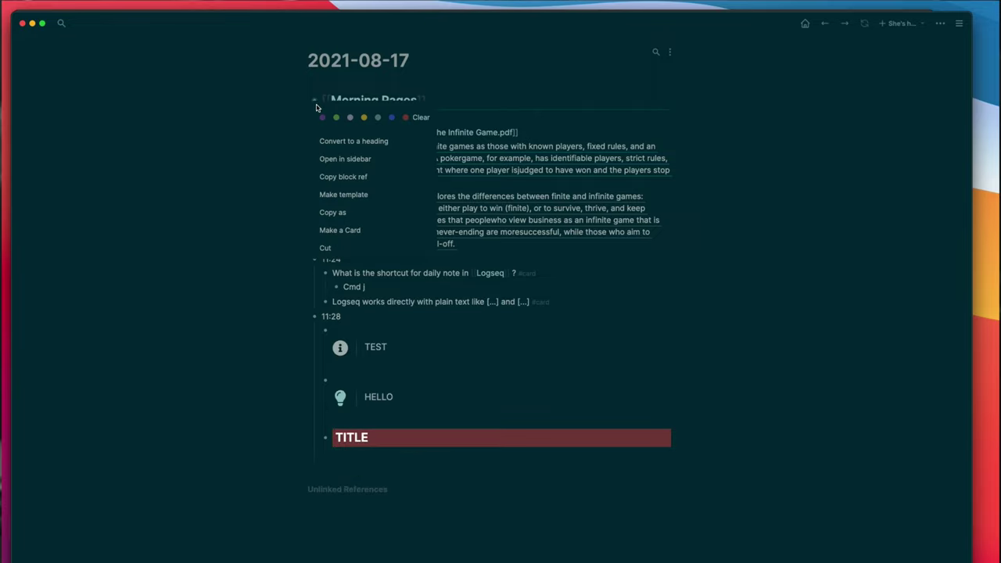
{"action": "left_click", "coordinate": [364, 118]}
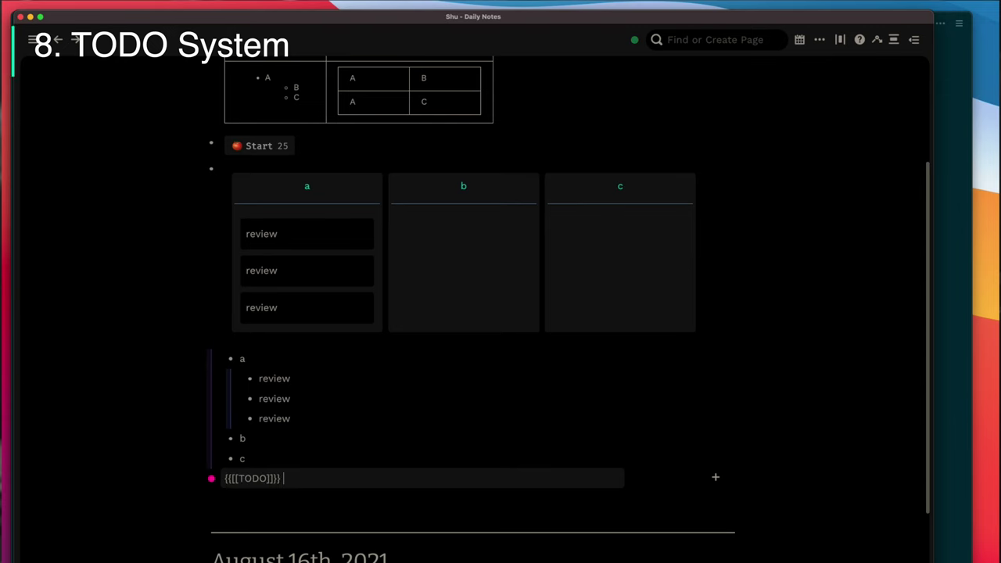
Step: Render {{[[TODO]]}} as an empty checkbox and add a {{[[DONE]]}} checked checkbox below it
{"action": "key", "text": "Return"}
{"action": "key", "text": "ctrl+Return"}
{"action": "key", "text": "ctrl+Return"}
{"action": "key", "text": "Return"}
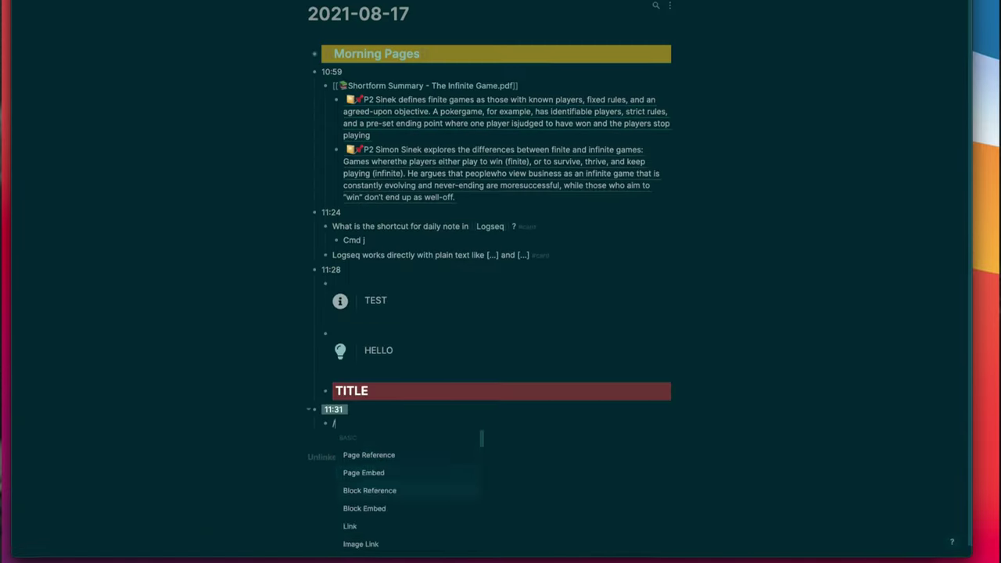
Step: Add a LATER GYM task under the 11:31 journal entry
{"action": "scroll", "coordinate": [391, 500], "scroll_direction": "down", "scroll_amount": 5}
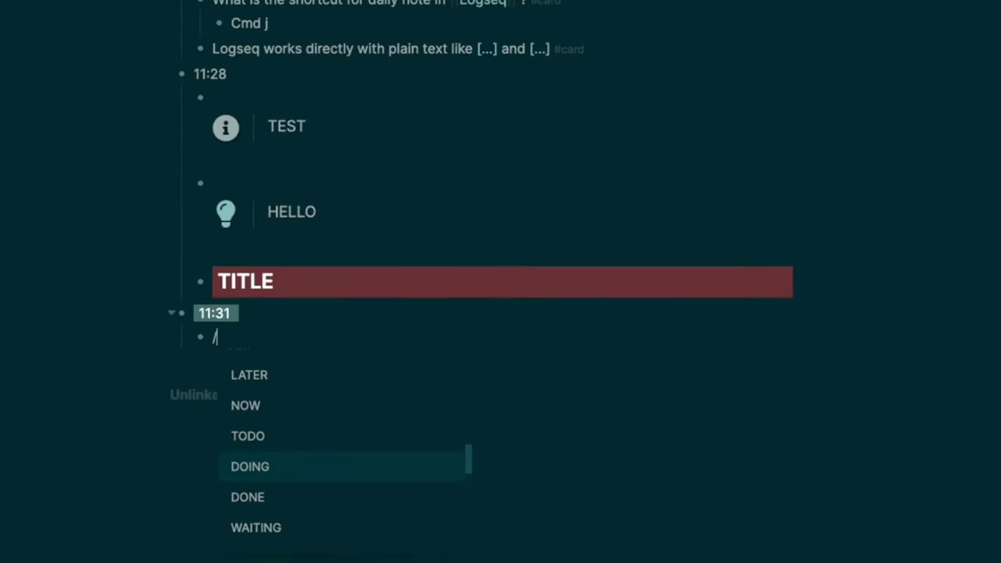
{"action": "scroll", "coordinate": [344, 454], "scroll_direction": "up", "scroll_amount": 2}
{"action": "scroll", "coordinate": [344, 454], "scroll_direction": "down", "scroll_amount": 3}
{"action": "scroll", "coordinate": [344, 453], "scroll_direction": "up", "scroll_amount": 2}
{"action": "scroll", "coordinate": [344, 466], "scroll_direction": "down", "scroll_amount": 4}
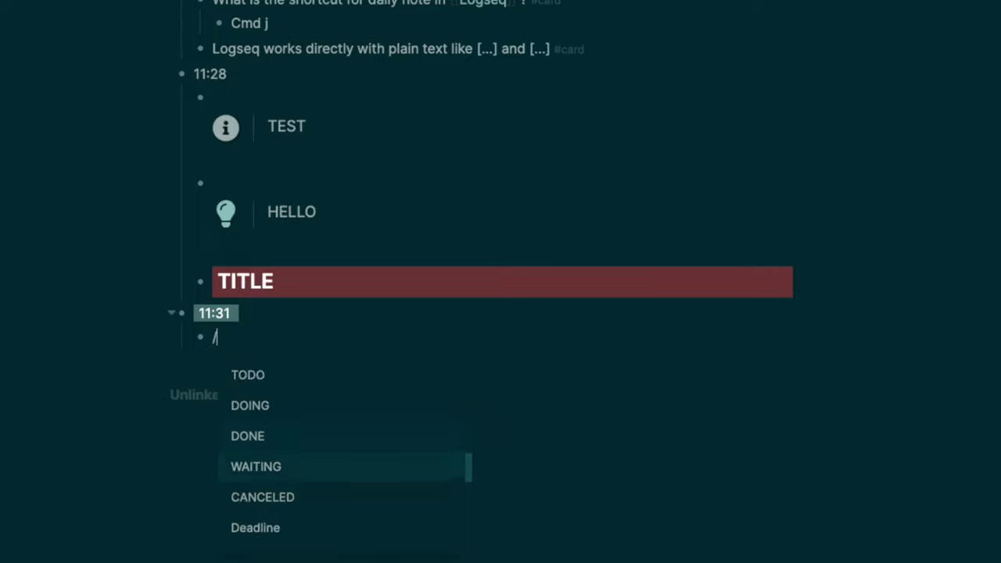
{"action": "type", "text": "later"}
{"action": "key", "text": "Return"}
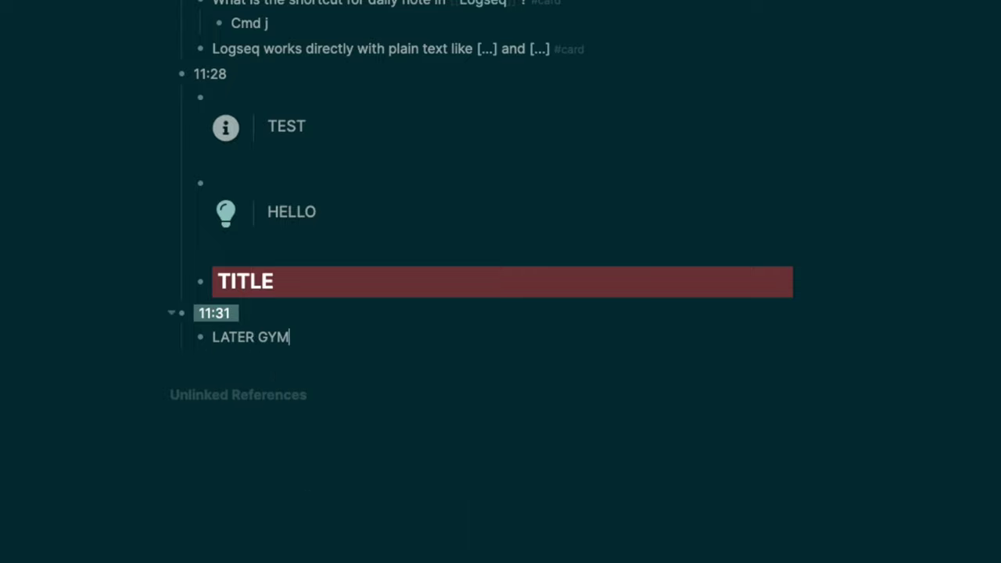
{"action": "key", "text": "Return"}
{"action": "key", "text": "ctrl+Return"}
{"action": "type", "text": "EDITING"}
{"action": "key", "text": "Return"}
{"action": "key", "text": "BackSpace"}
{"action": "type", "text": "/dea"}
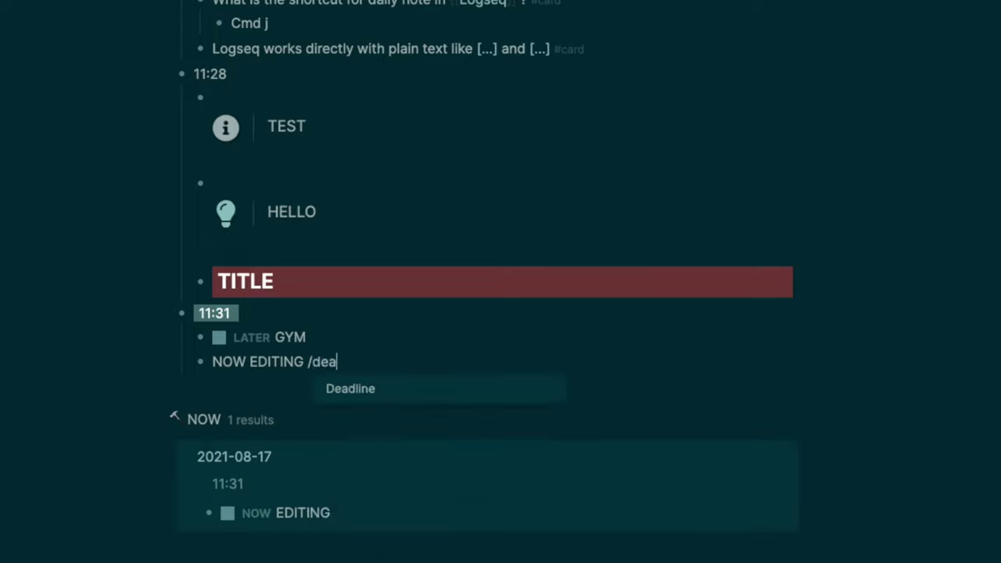
{"action": "key", "text": "Return"}
{"action": "left_click", "coordinate": [400, 481]}
{"action": "left_click", "coordinate": [531, 423]}
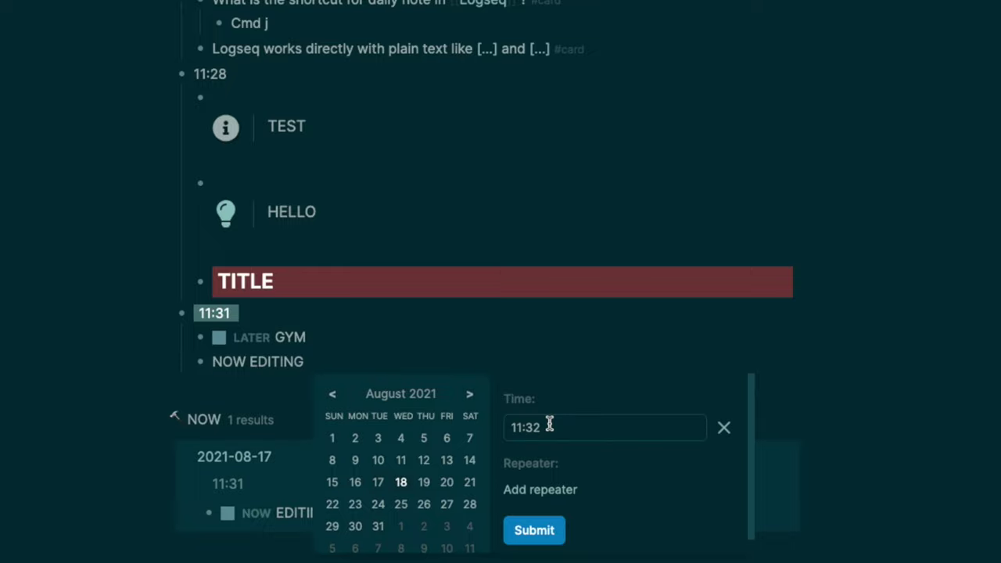
{"action": "left_click", "coordinate": [534, 530]}
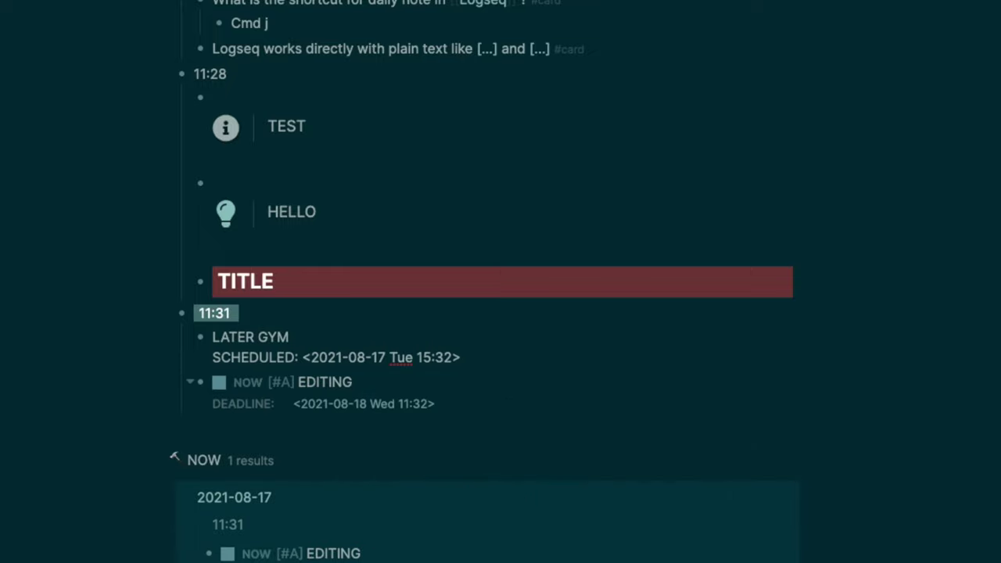
{"action": "type", "text": "/a"}
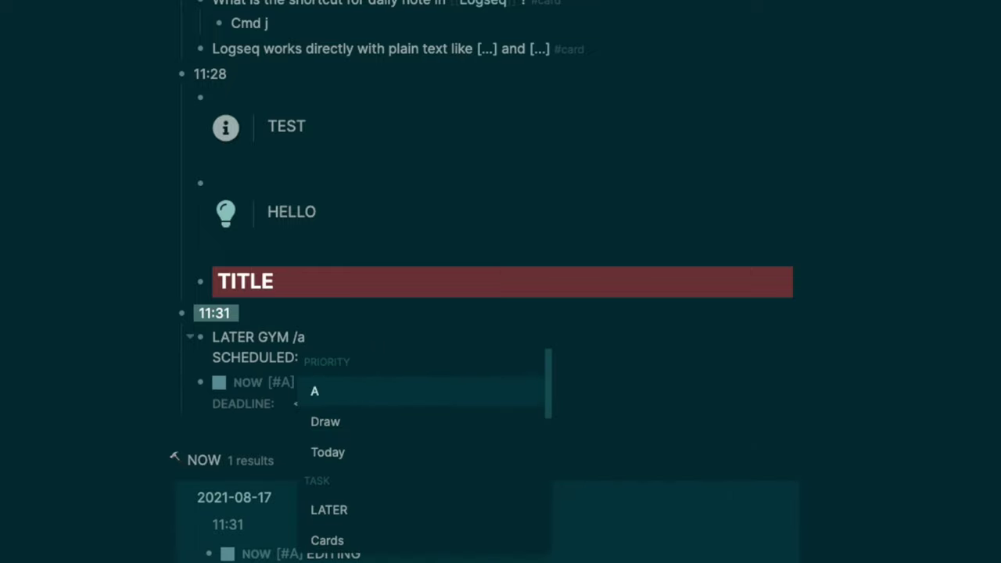
{"action": "key", "text": "Return"}
{"action": "left_click", "coordinate": [340, 381]}
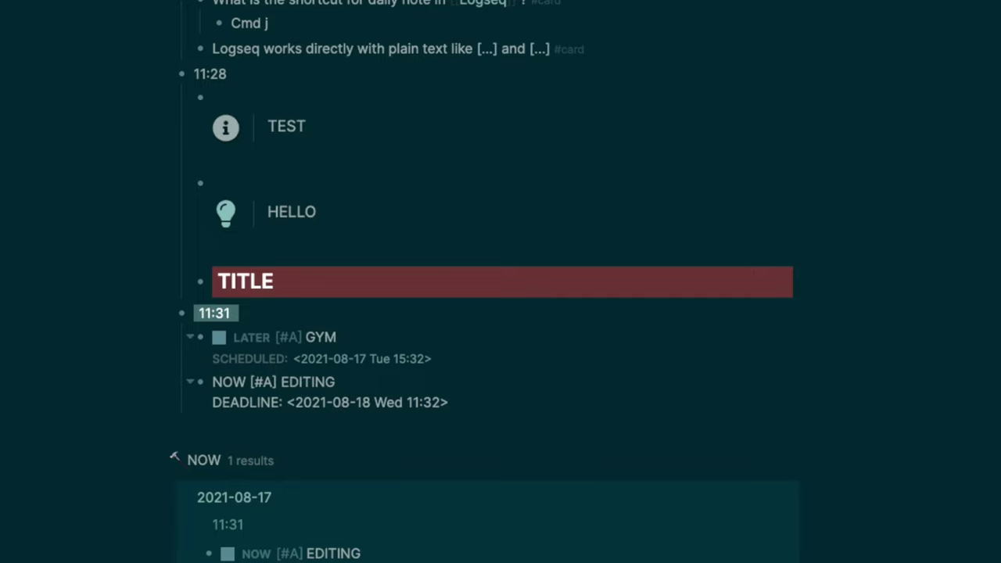
{"action": "key", "text": "Escape"}
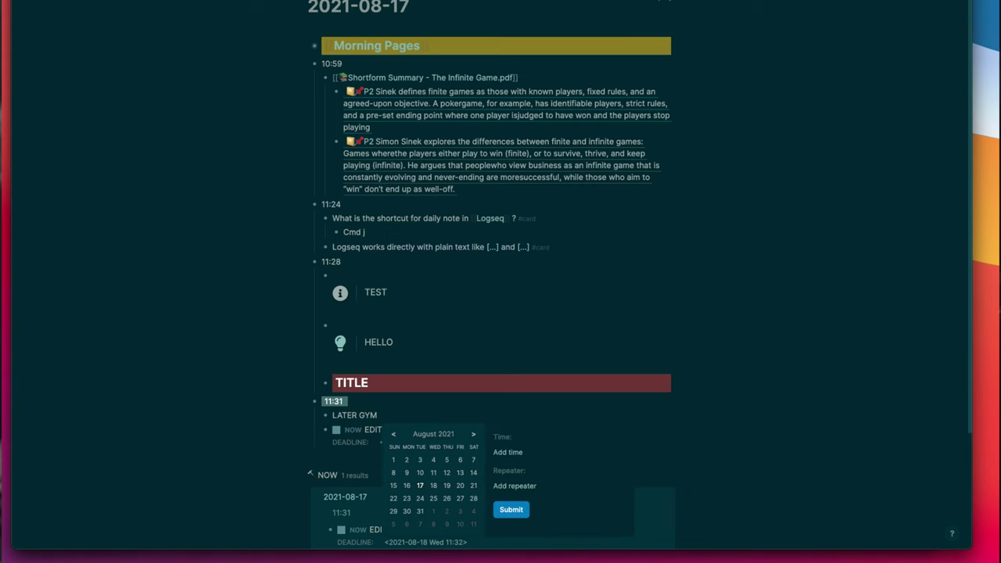
{"action": "left_click", "coordinate": [511, 453]}
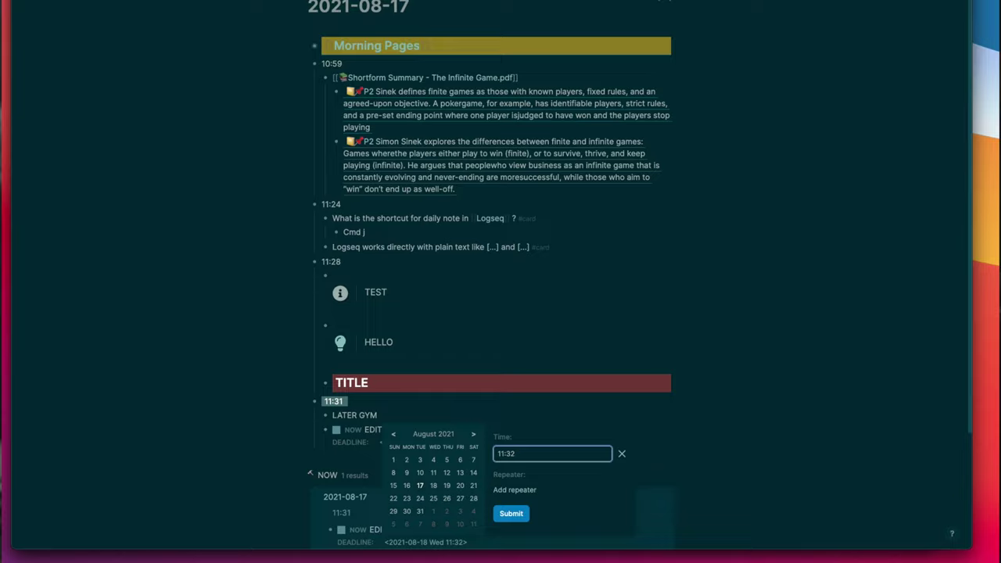
{"action": "left_click", "coordinate": [510, 513]}
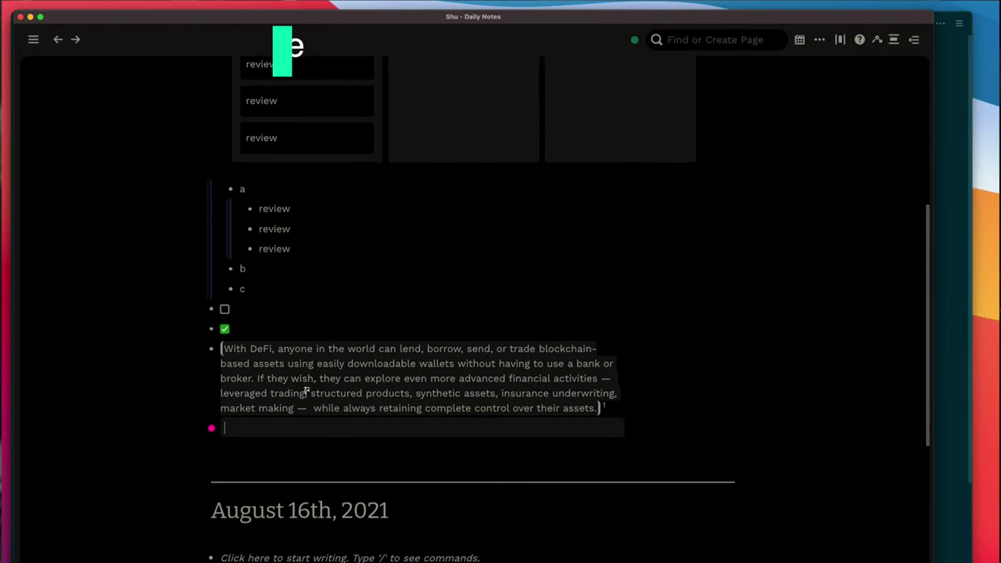
Step: Replace the DeFi block reference with its text and alias, prefixed 'Rewriting this:'
{"action": "right_click", "coordinate": [306, 391]}
{"action": "mouse_move", "coordinate": [423, 261]}
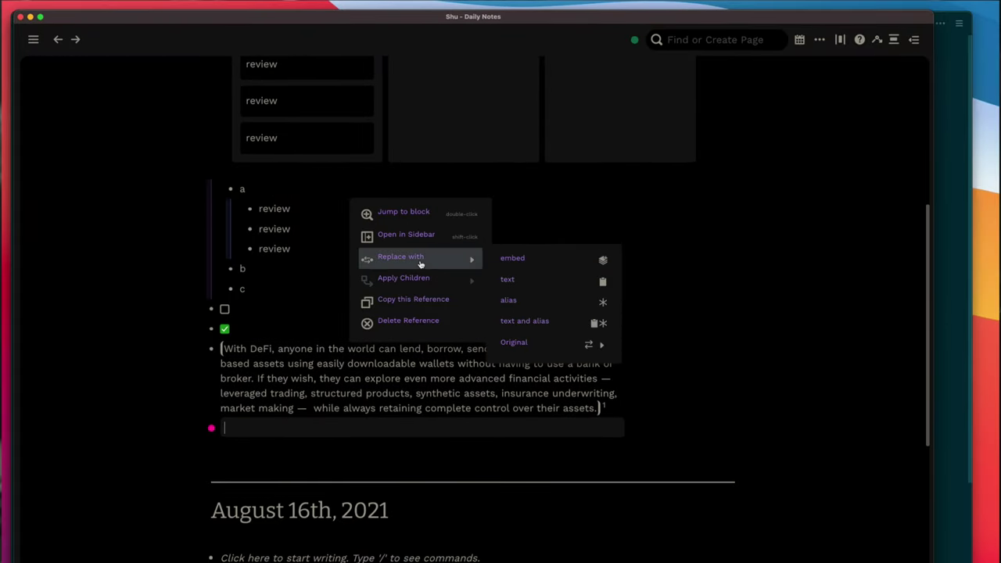
{"action": "left_click", "coordinate": [552, 328]}
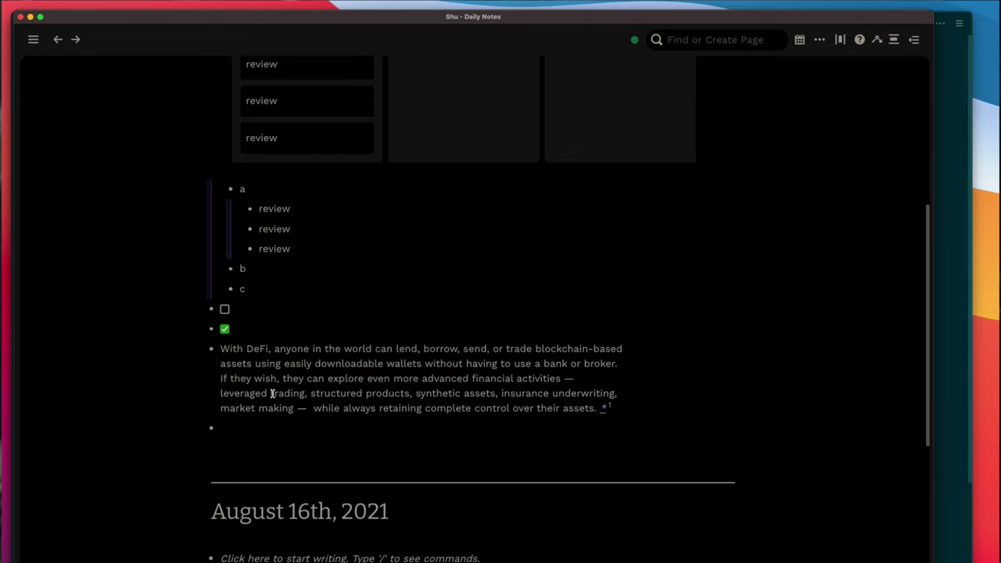
{"action": "left_click", "coordinate": [222, 349]}
{"action": "type", "text": "Rewriting this"}
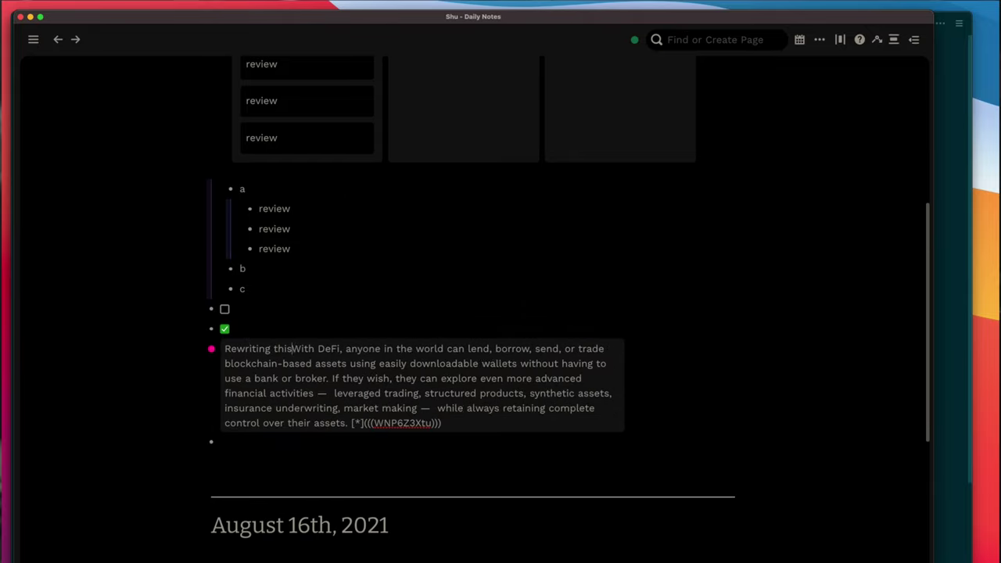
{"action": "type", "text": ":"}
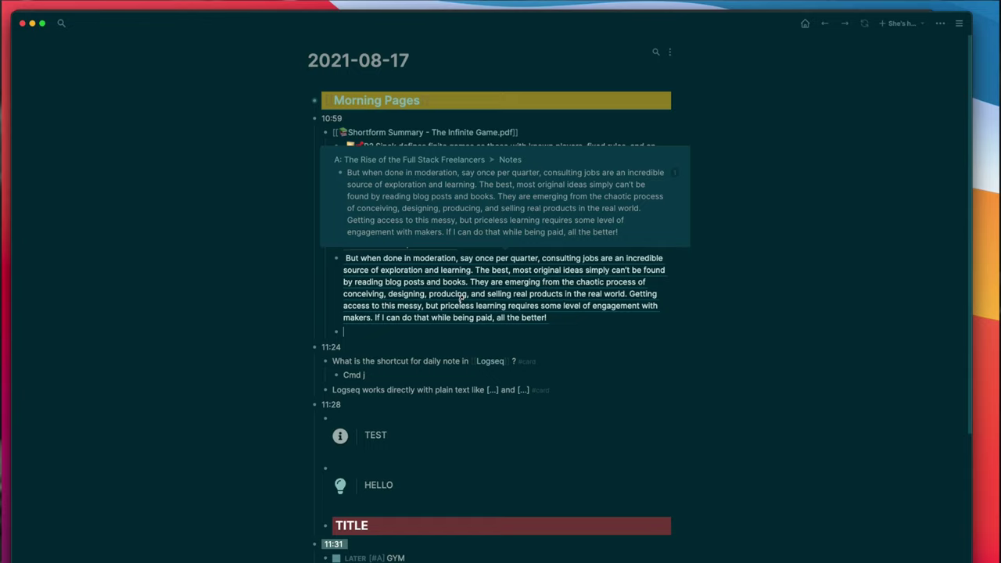
Step: Follow the consulting-jobs quote's block reference to its own page
{"action": "left_click", "coordinate": [462, 298]}
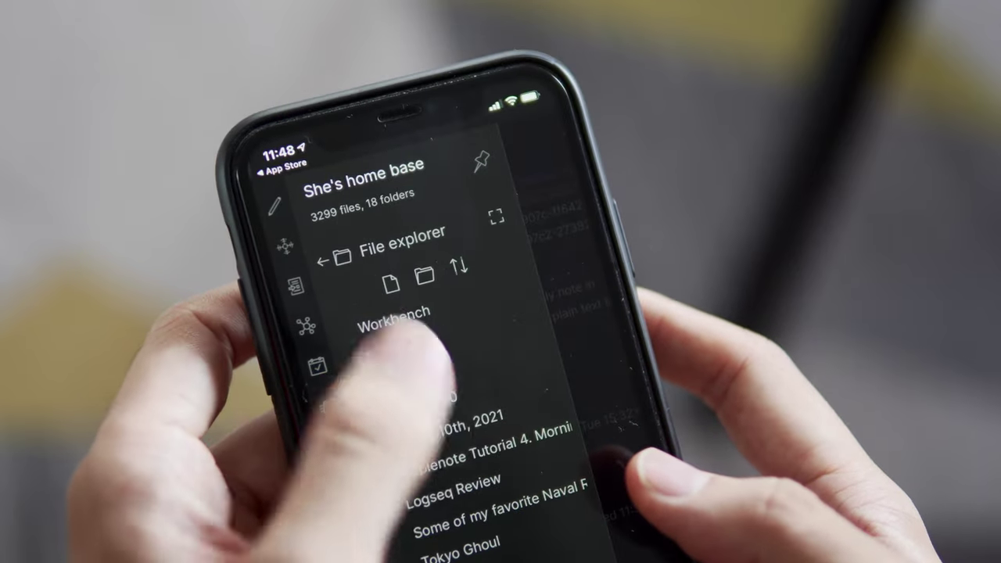
Step: Scroll the vault's File explorer to reach the Infinite Game summary PDF
{"action": "scroll", "coordinate": [438, 407], "scroll_direction": "up", "scroll_amount": 10}
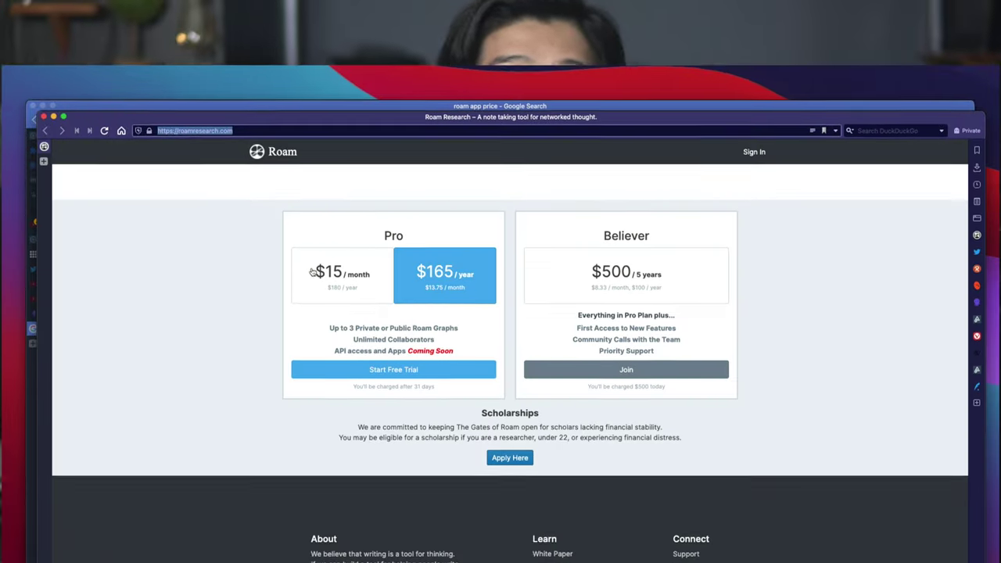
Step: Choose the $15 per month billing option for the Pro plan
{"action": "left_click_drag", "start_coordinate": [310, 271], "coordinate": [340, 273]}
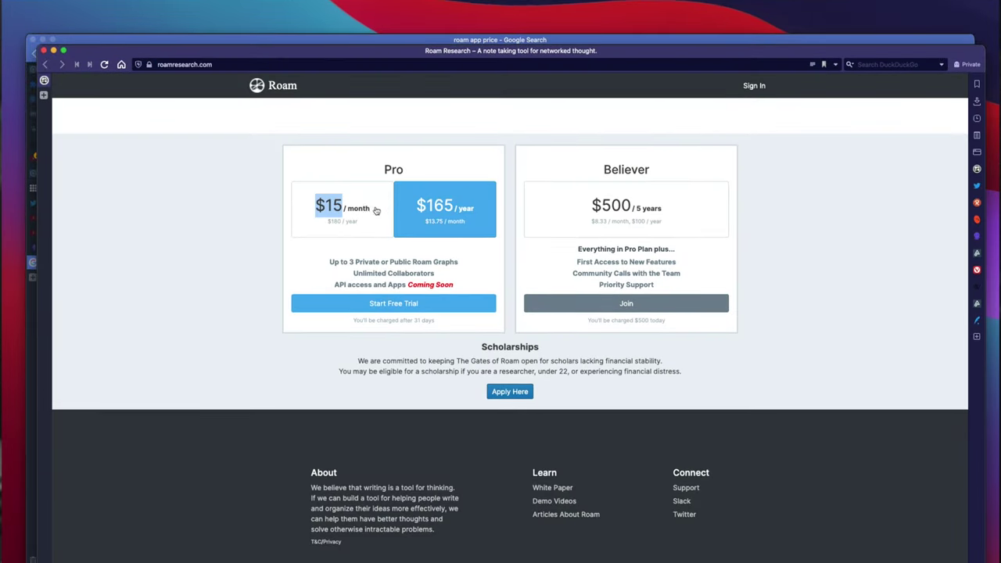
{"action": "left_click", "coordinate": [375, 210]}
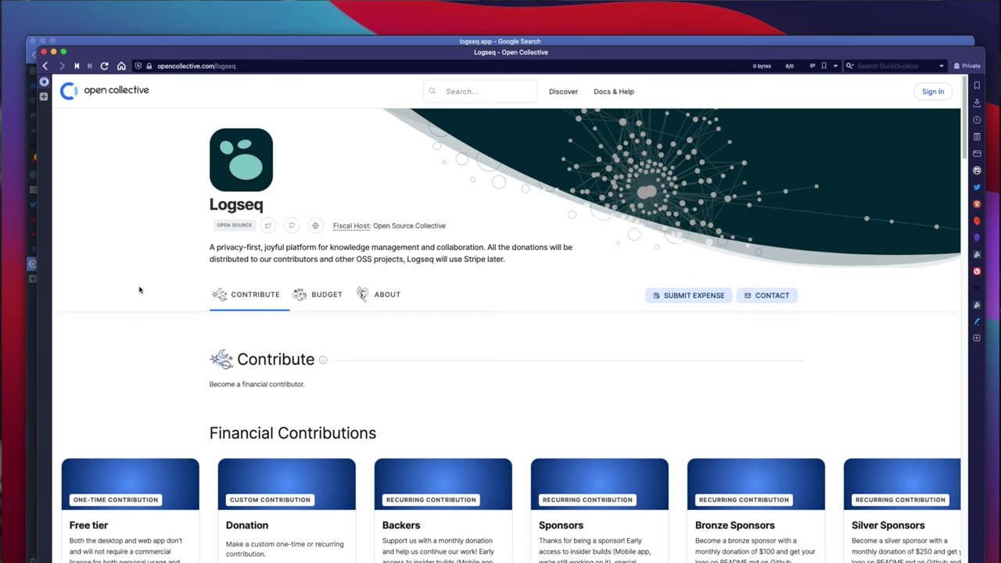
Step: Scroll Logseq's Open Collective page down to the financial contribution tiers
{"action": "scroll", "coordinate": [139, 290], "scroll_direction": "down", "scroll_amount": 5}
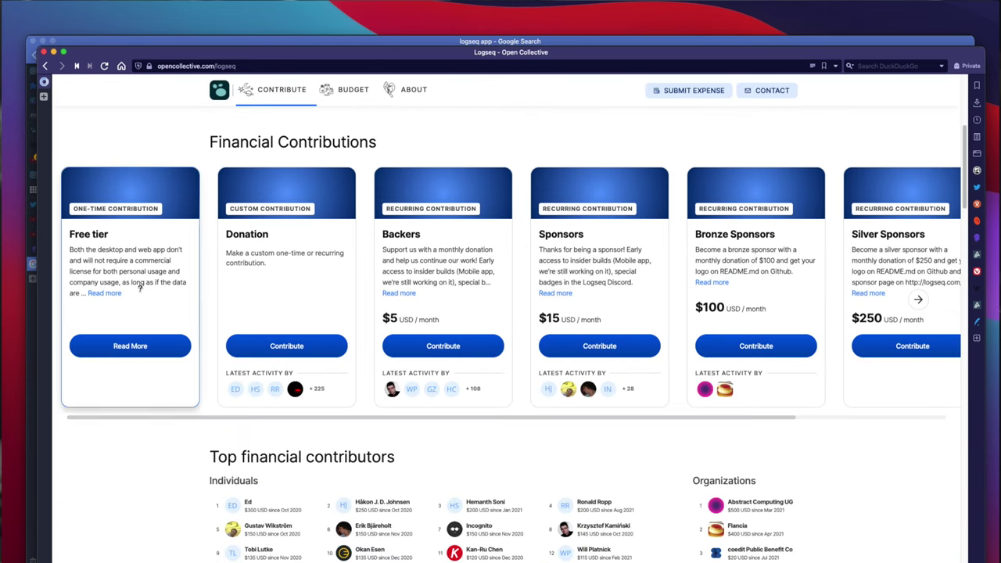